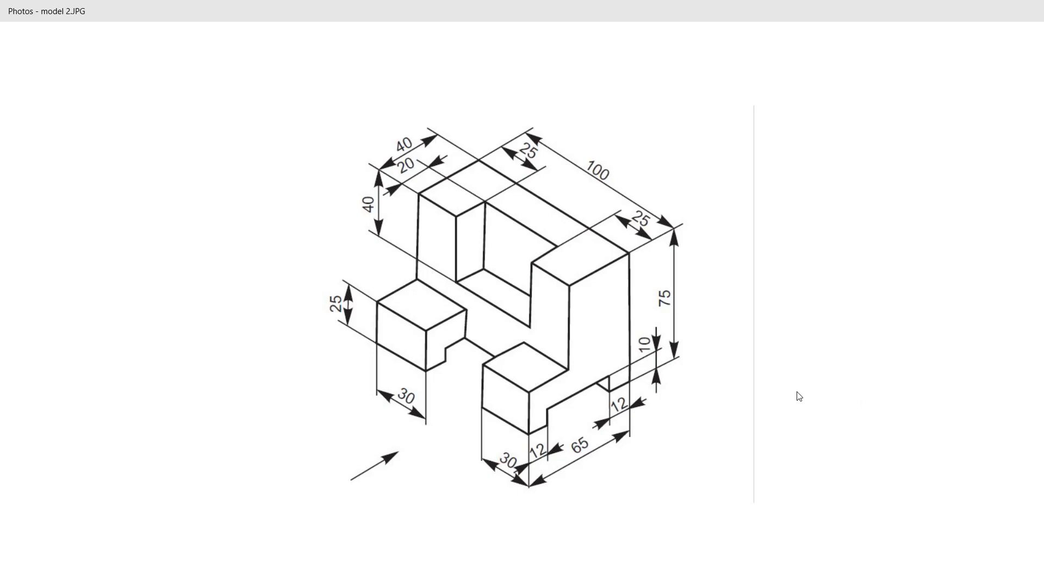
Switch to SOLIDWORKS and sketch a center rectangle about 147 by 125 mm on the Front Plane, centred on the origin
key(alt+Tab)
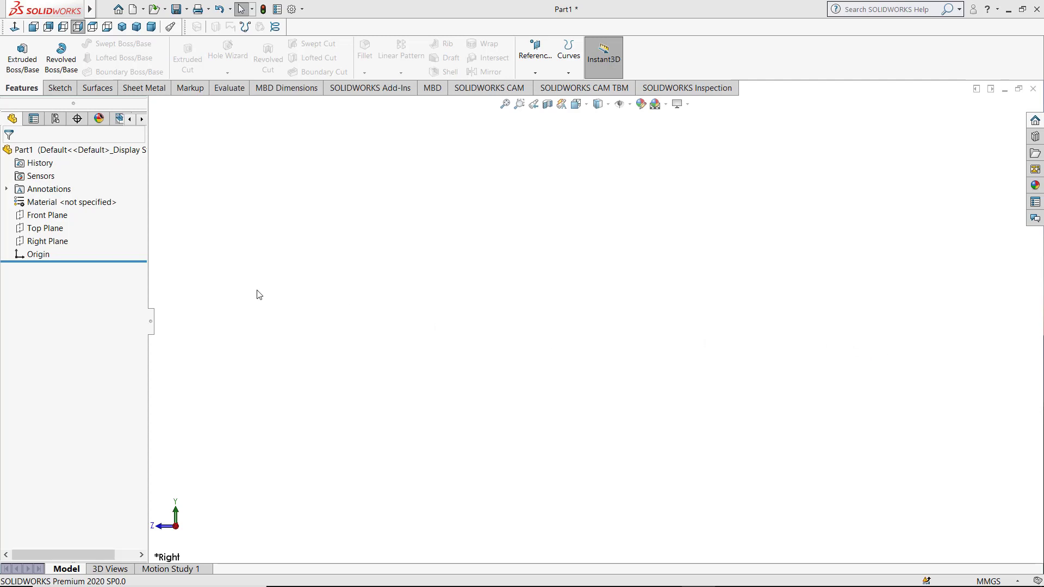
click(52, 218)
click(61, 200)
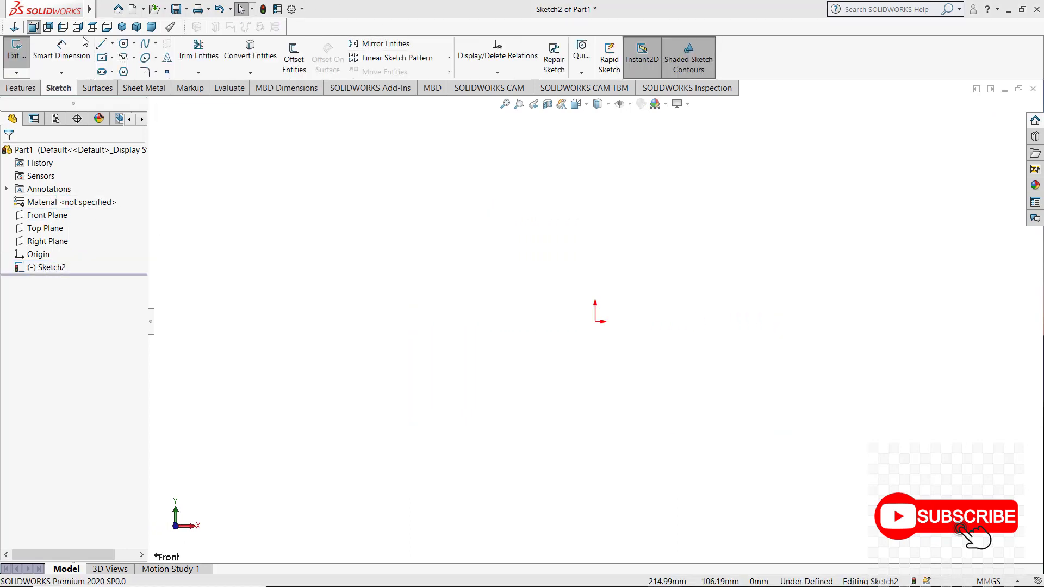
click(101, 57)
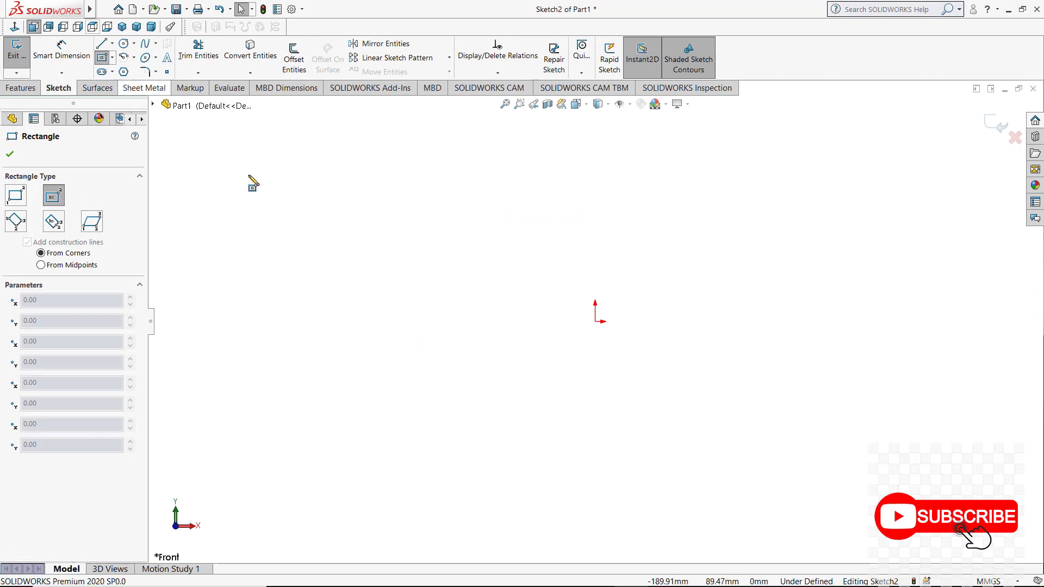
click(596, 321)
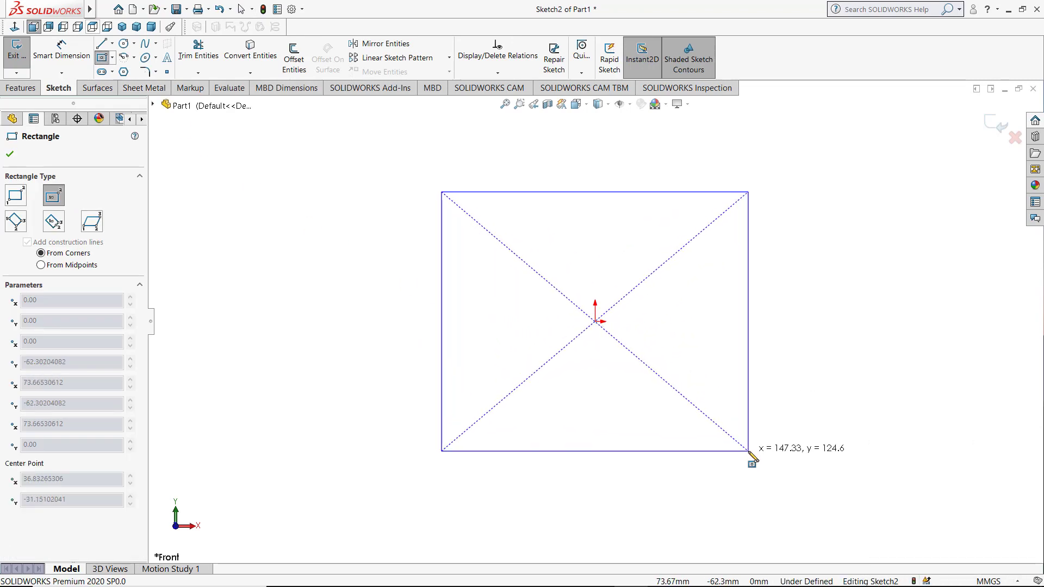
click(749, 451)
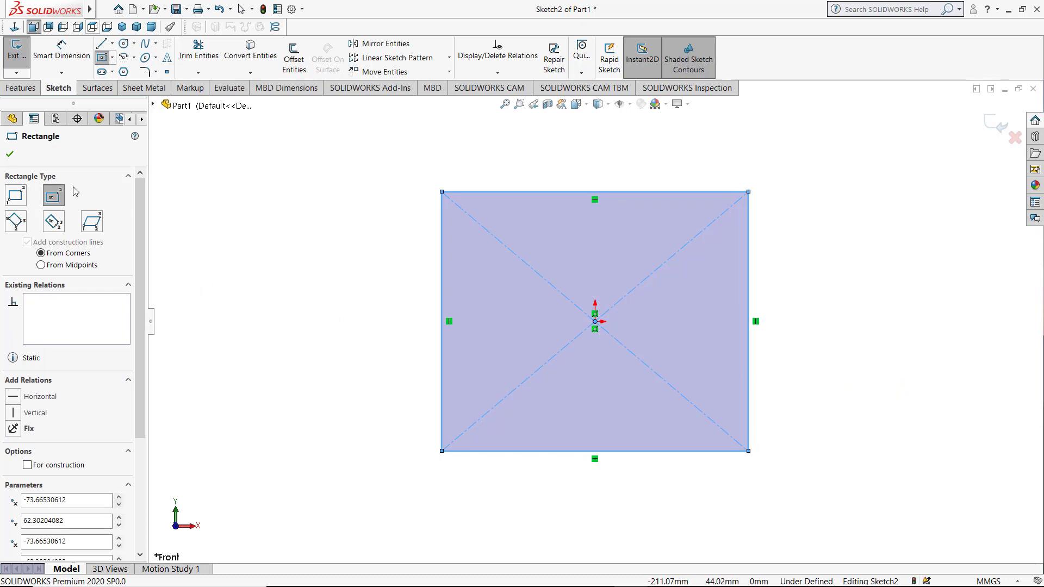
click(17, 156)
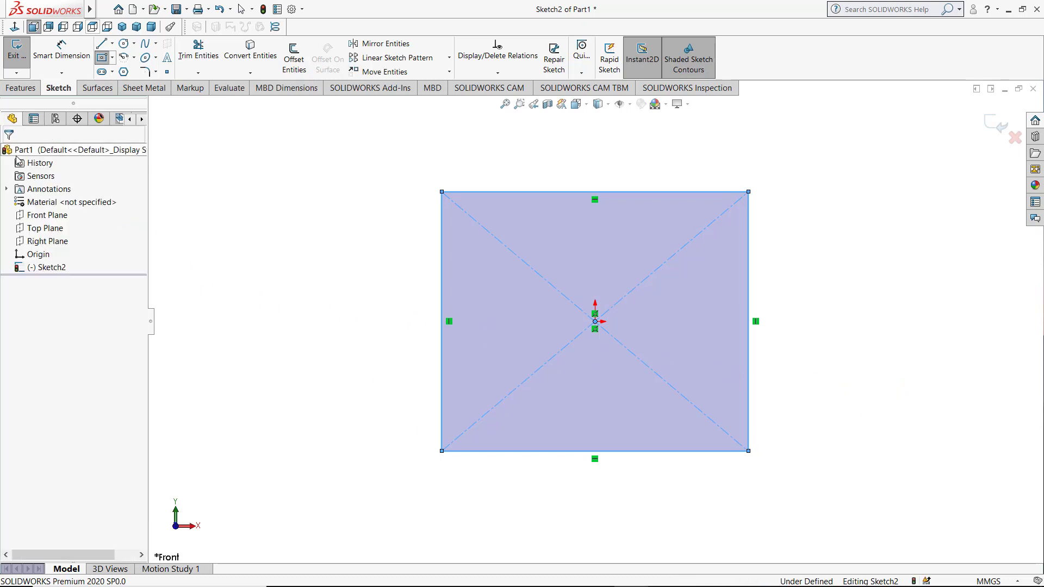
Dimension the rectangle to 100 mm wide and 75 mm high
click(72, 62)
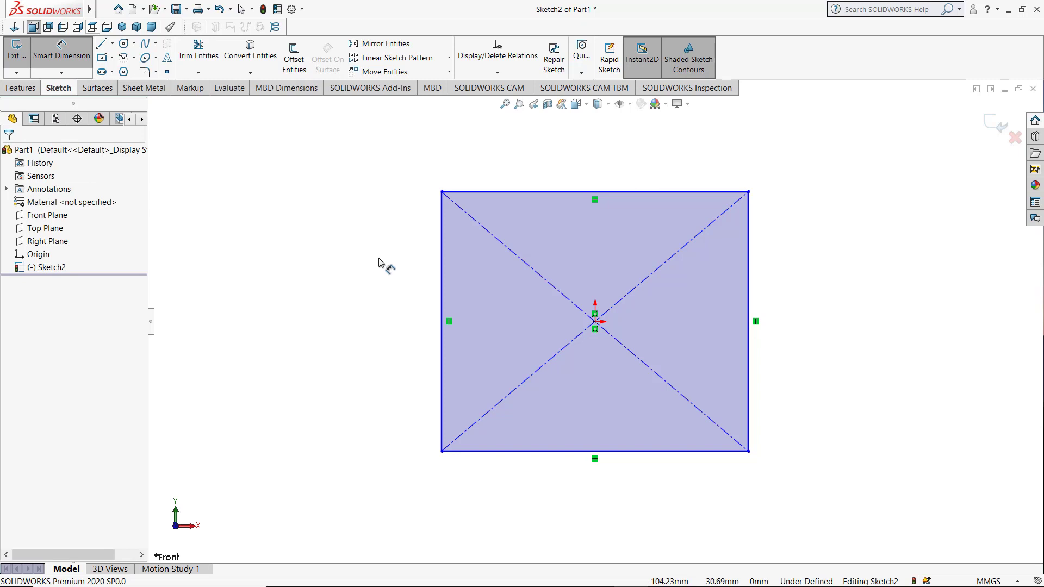
click(626, 452)
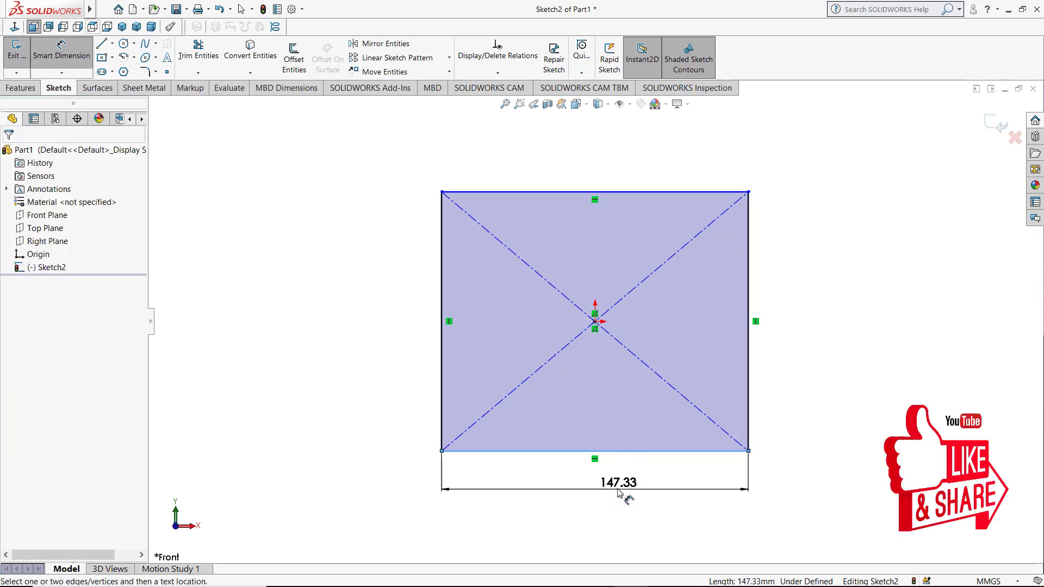
click(618, 492)
text(100)
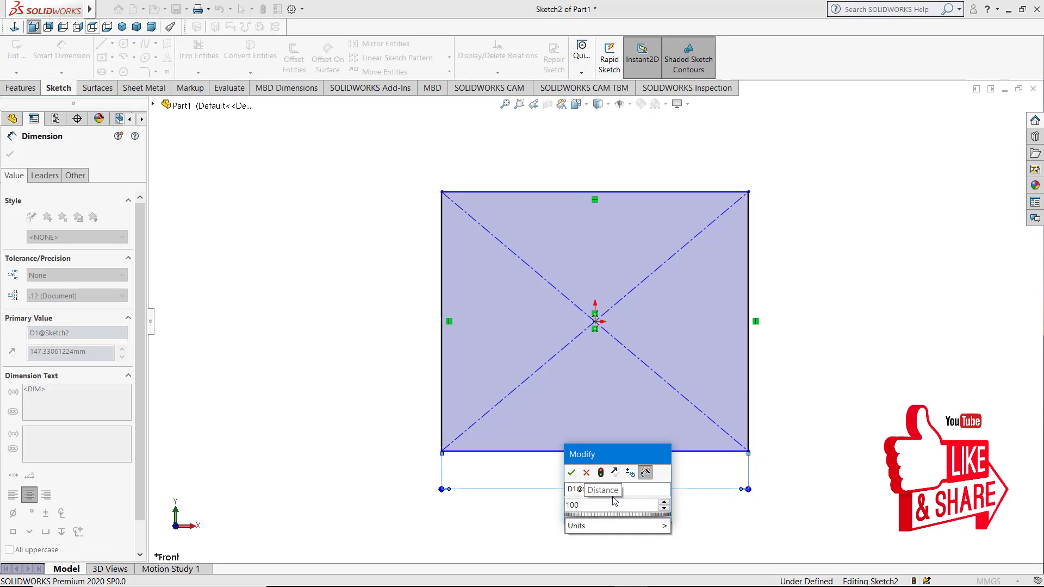
key(Return)
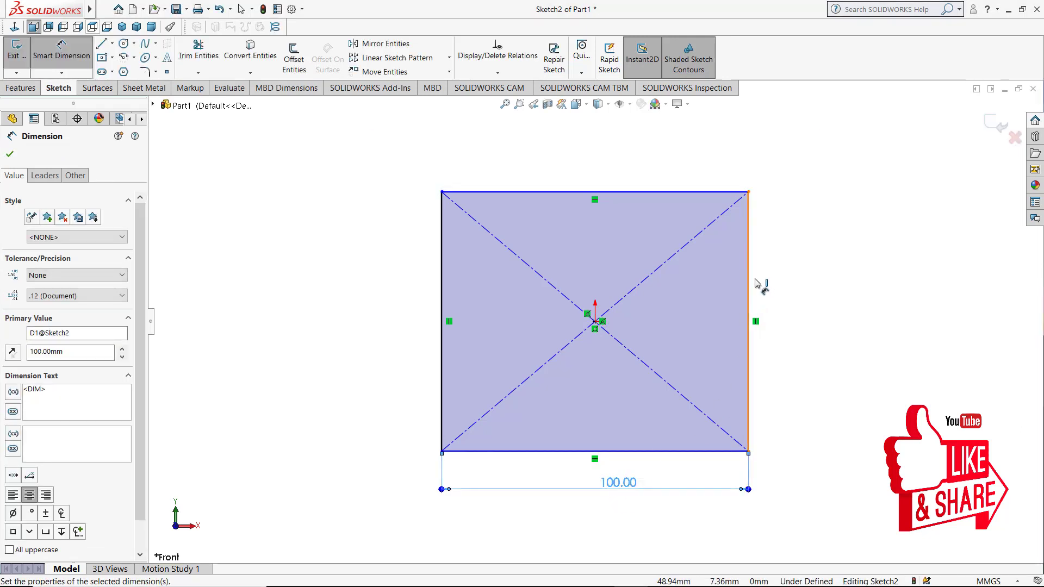
click(755, 284)
click(801, 294)
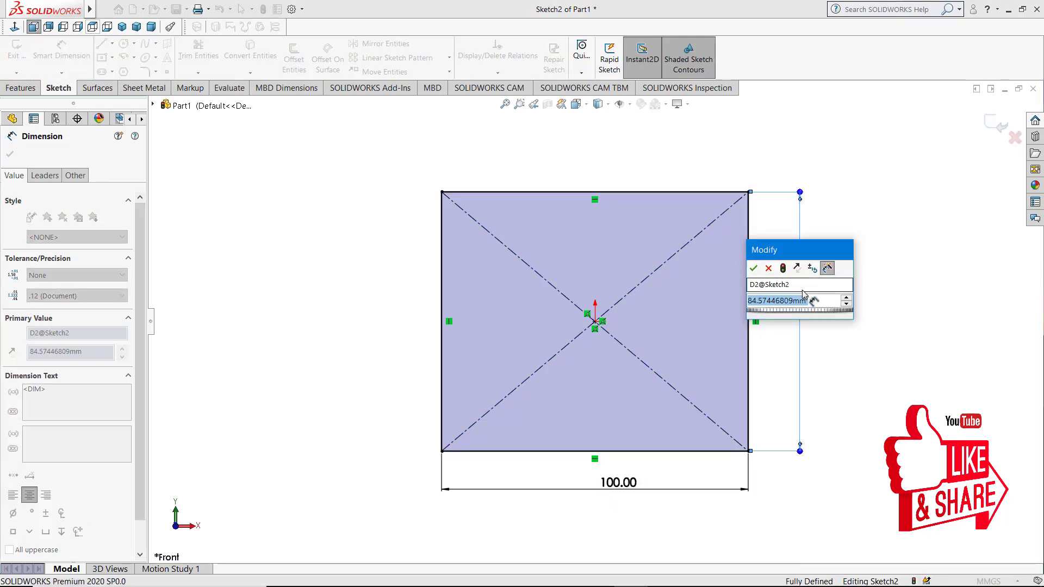
text(75)
key(Return)
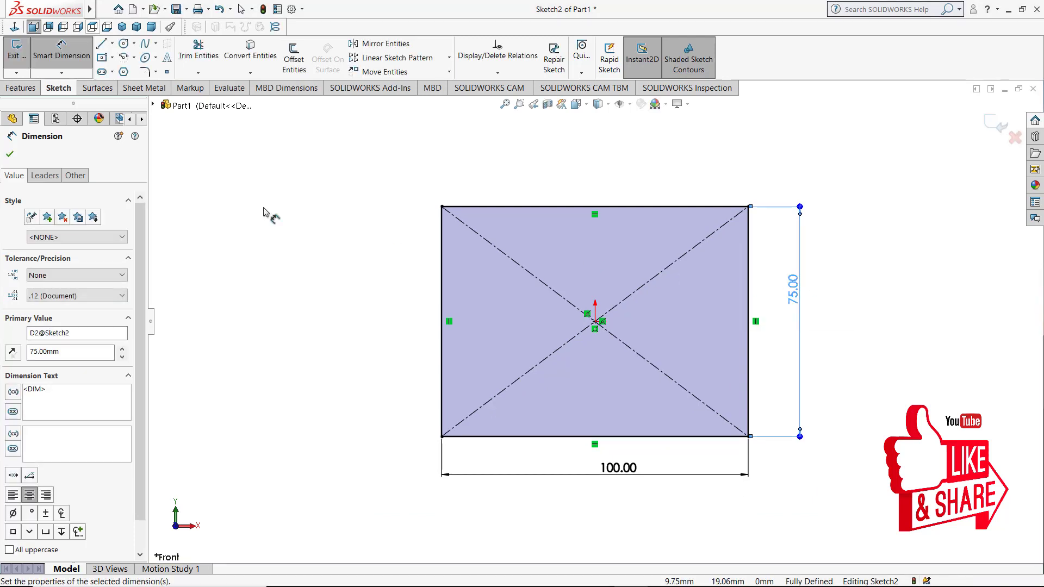
click(9, 156)
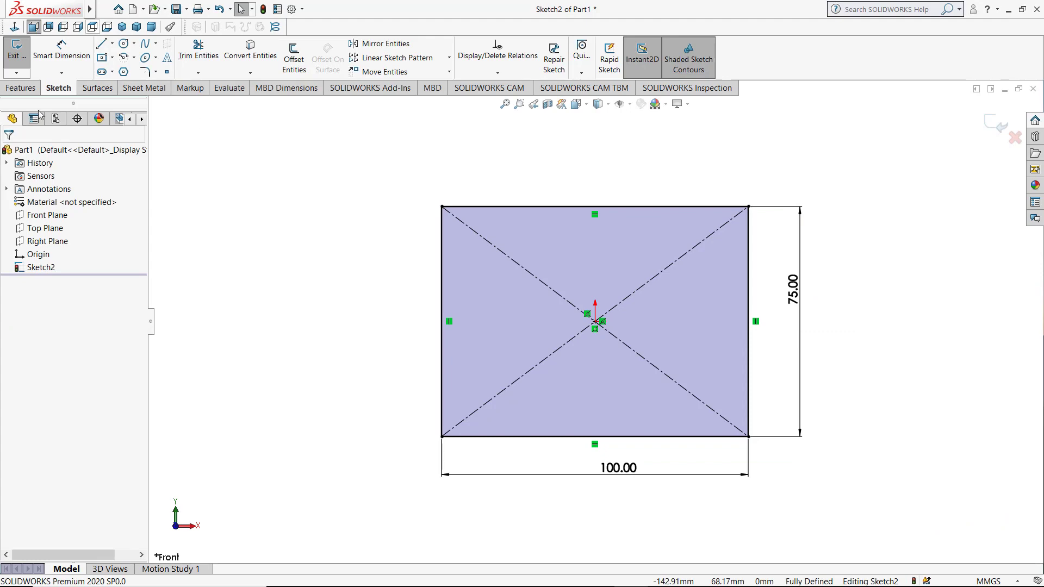
Extrude the rectangle as a 40 mm blind boss in the reversed direction, behind the sketch plane
click(20, 91)
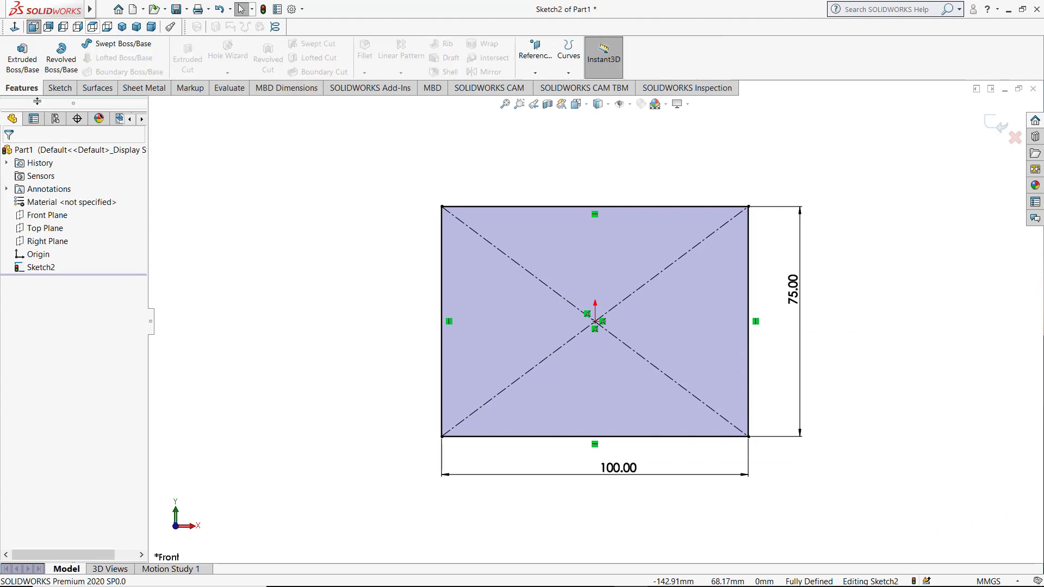
click(22, 60)
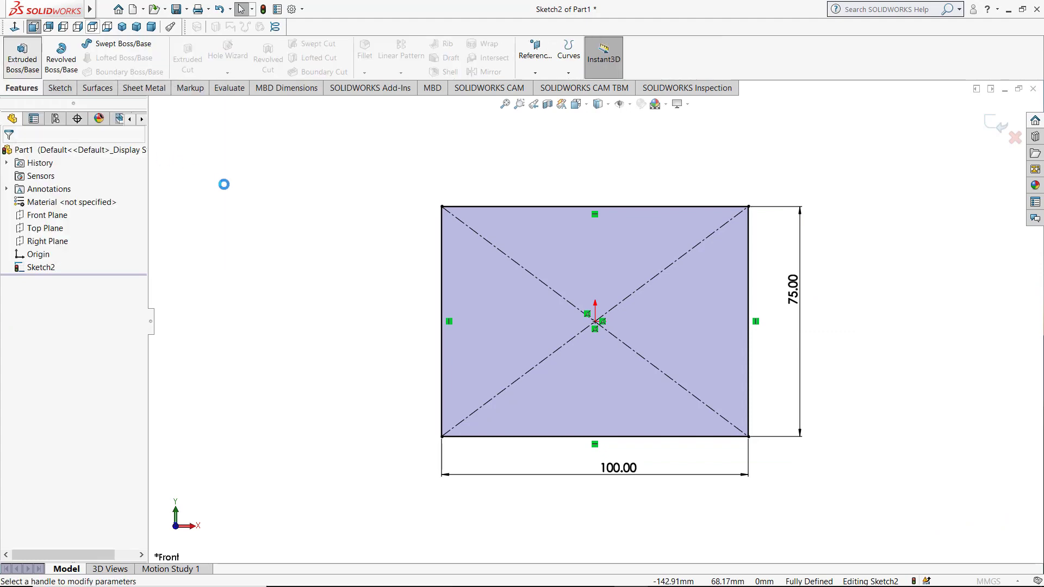
click(12, 228)
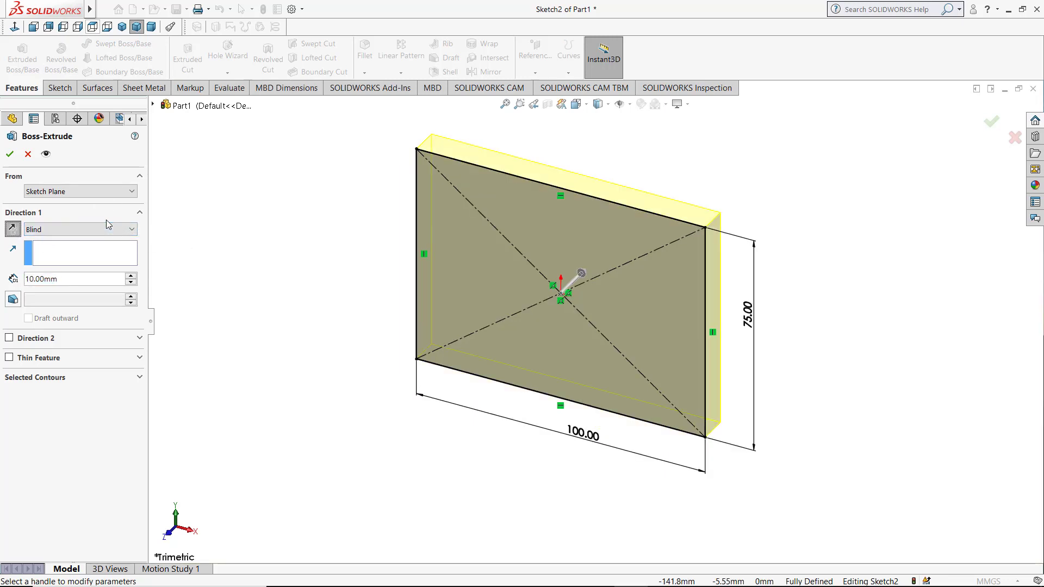
double_click(27, 279)
double_click(84, 278)
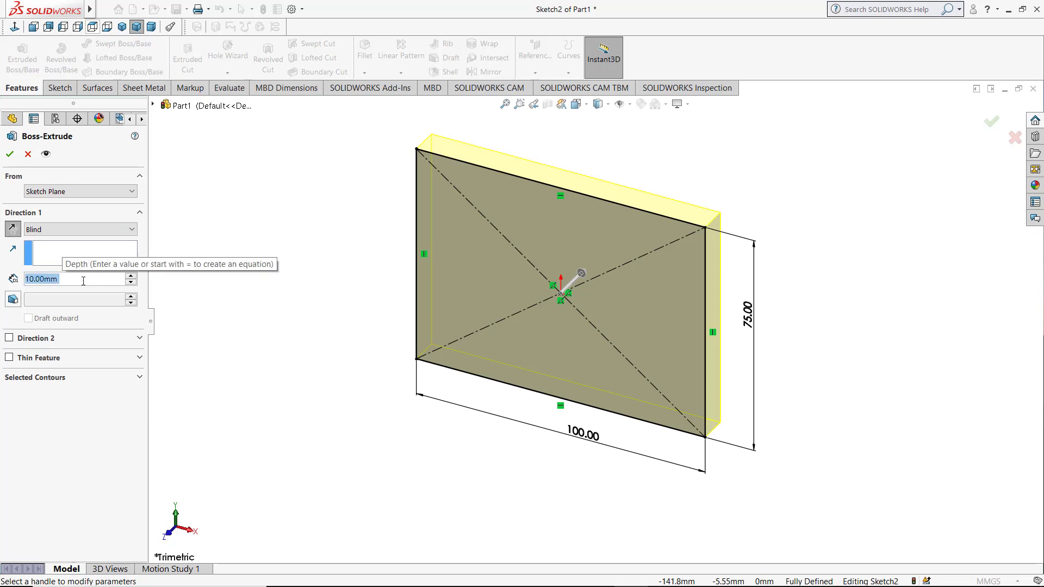
text(40)
key(Return)
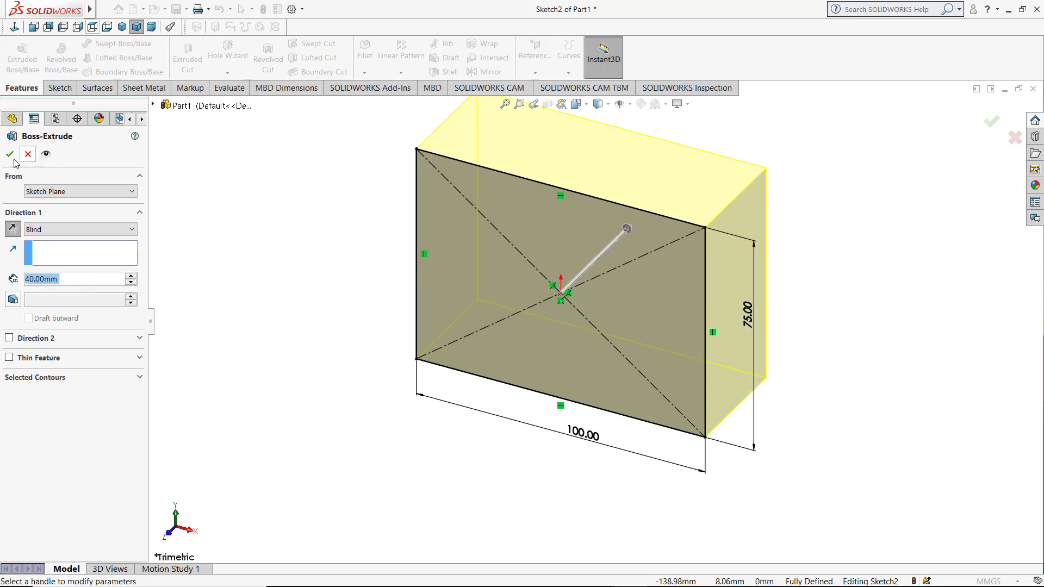
click(10, 155)
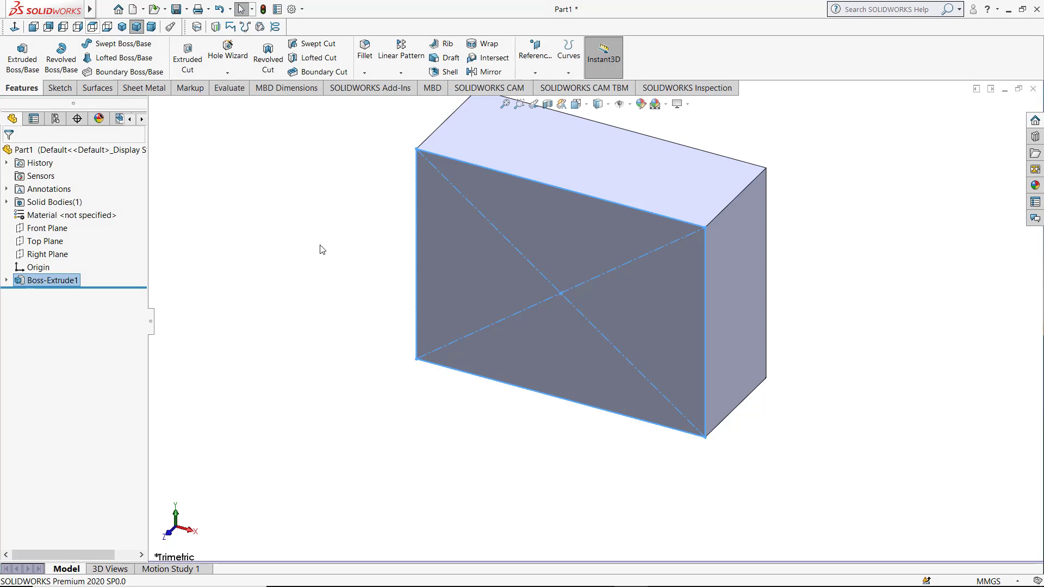
click(308, 249)
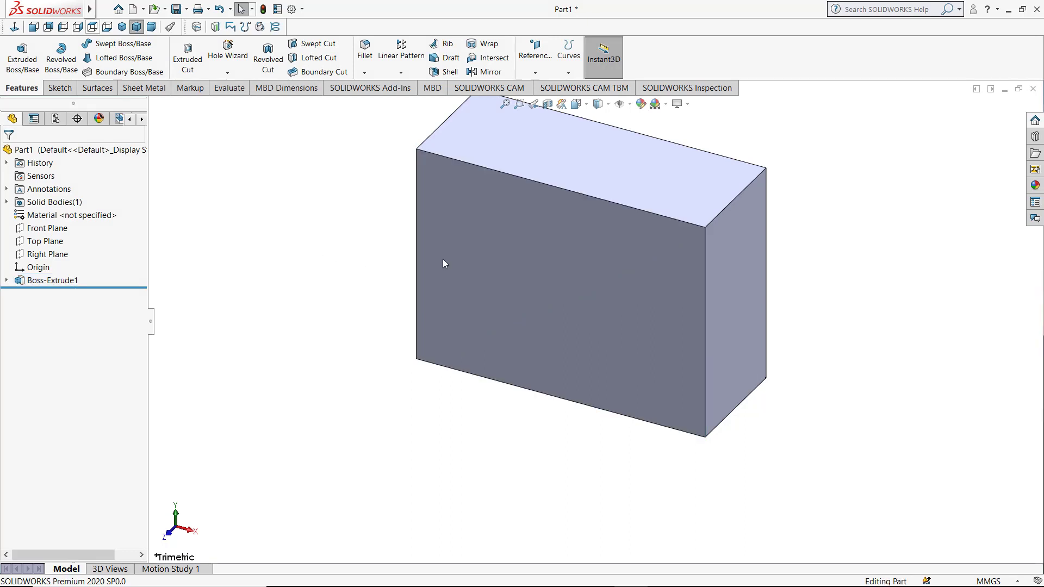
On the block's front face, sketch a center rectangle about 41 by 29 mm above the origin, reaching the face's upper edge
click(519, 251)
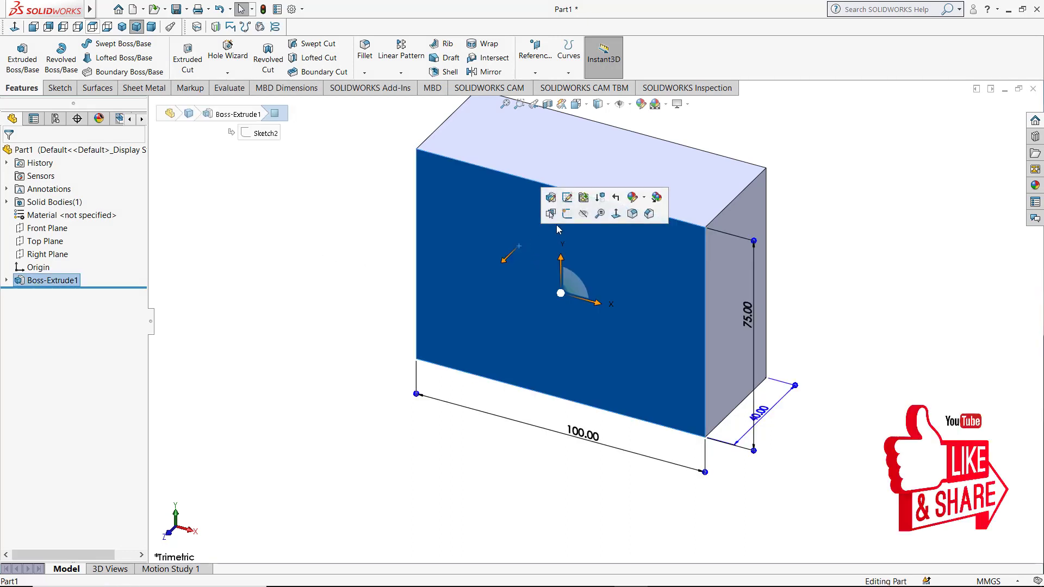
click(567, 198)
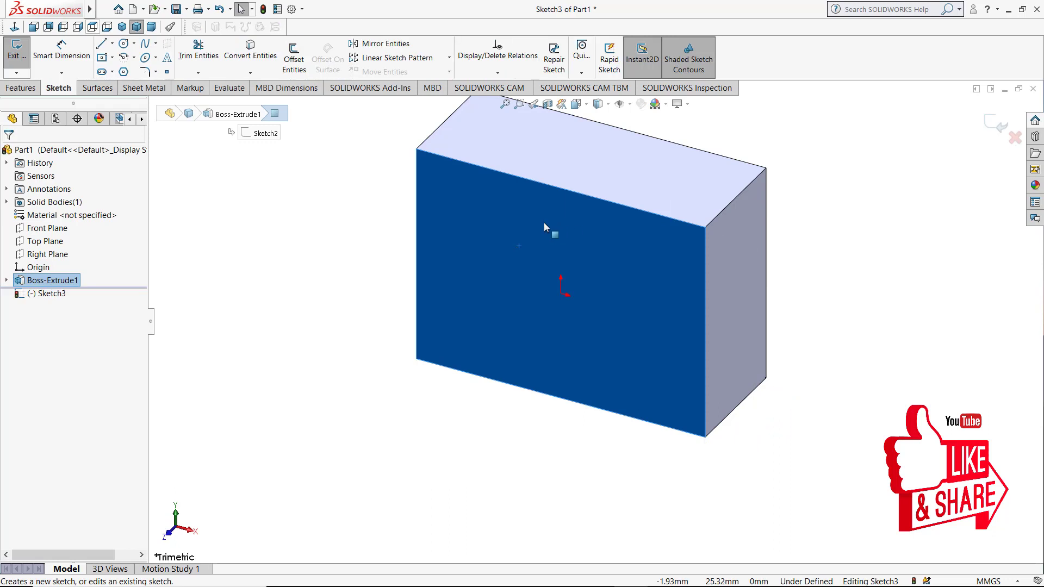
click(18, 30)
click(197, 205)
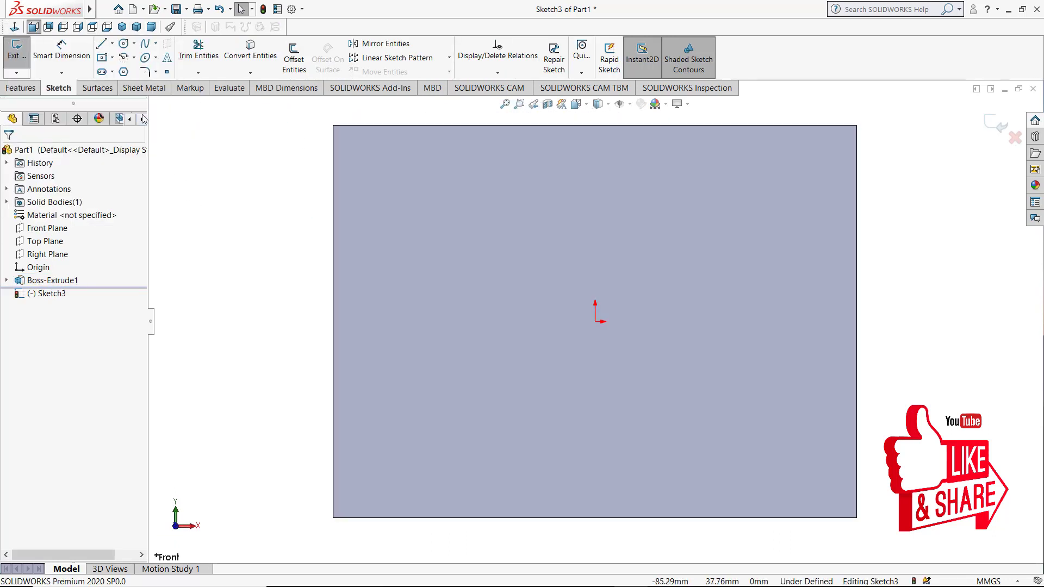
click(104, 59)
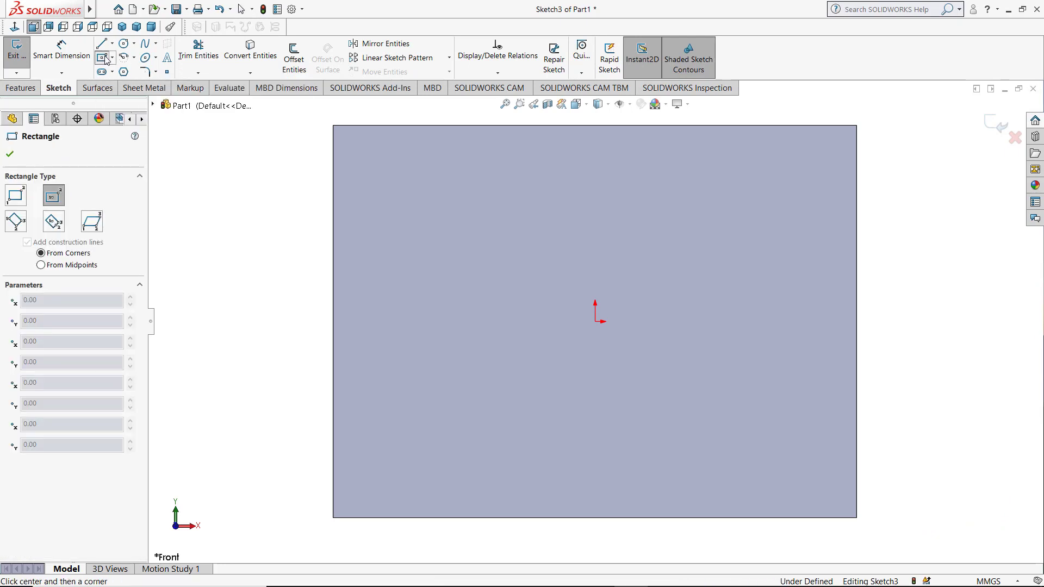
click(595, 201)
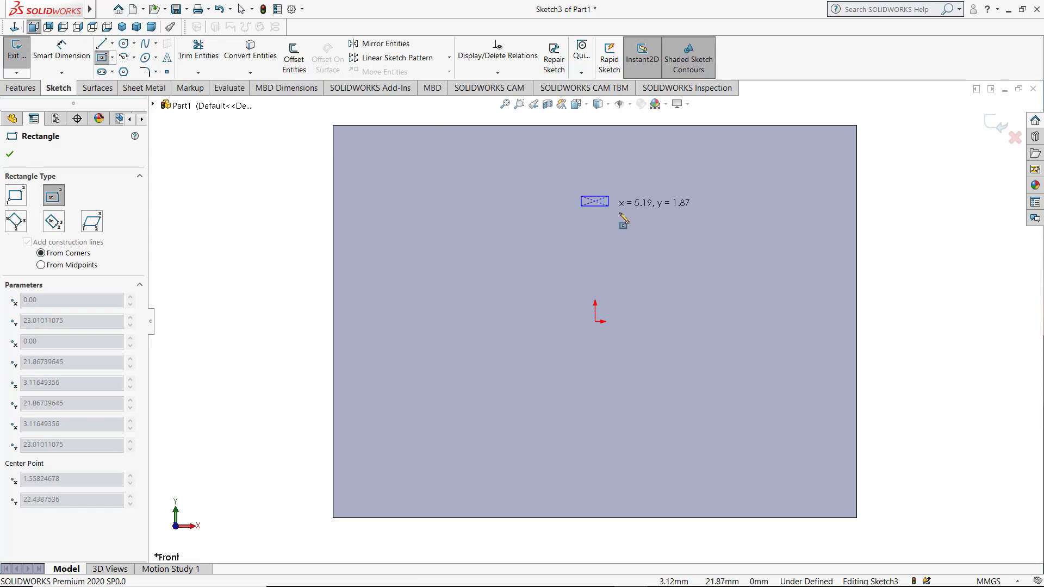
click(702, 276)
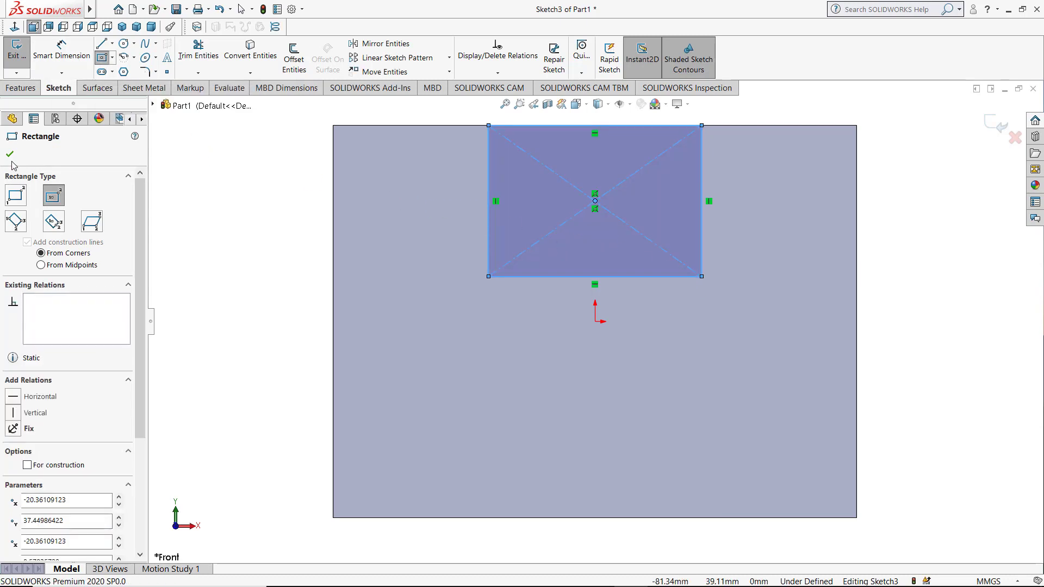
key(Escape)
Dimension the new rectangle on the front face to 50 mm wide and 40 mm high
click(61, 51)
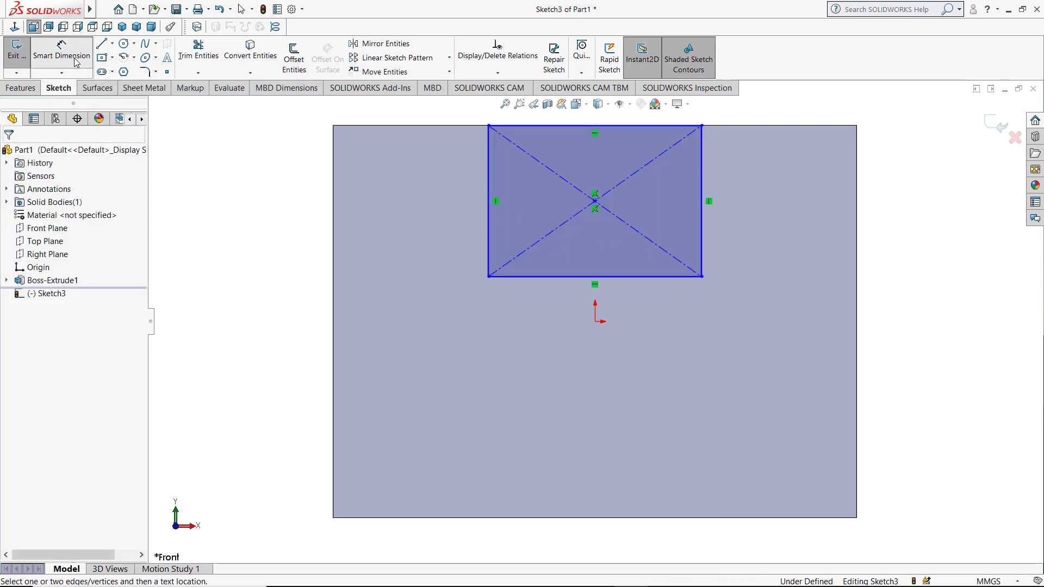
click(631, 276)
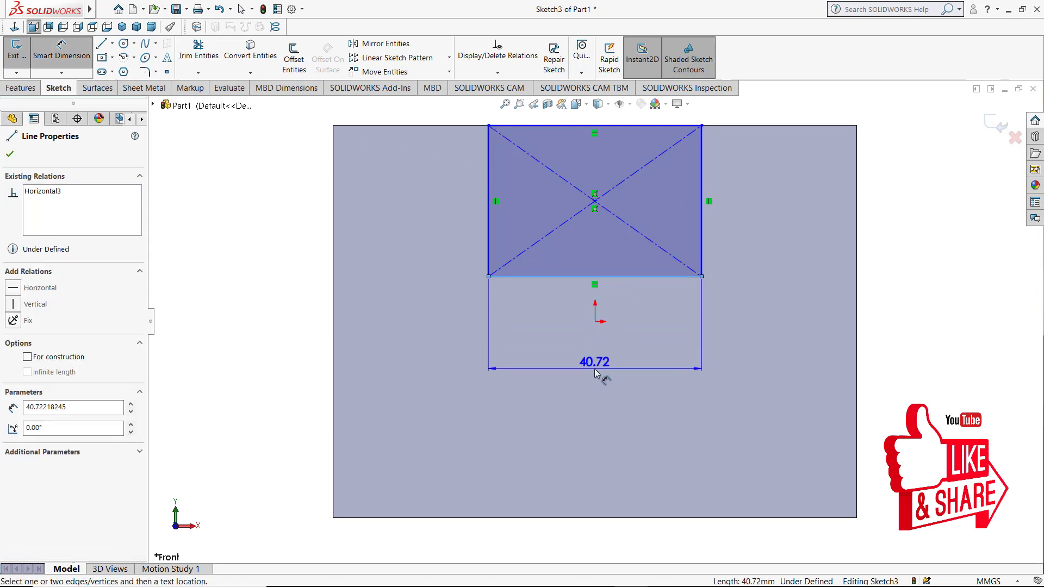
click(626, 378)
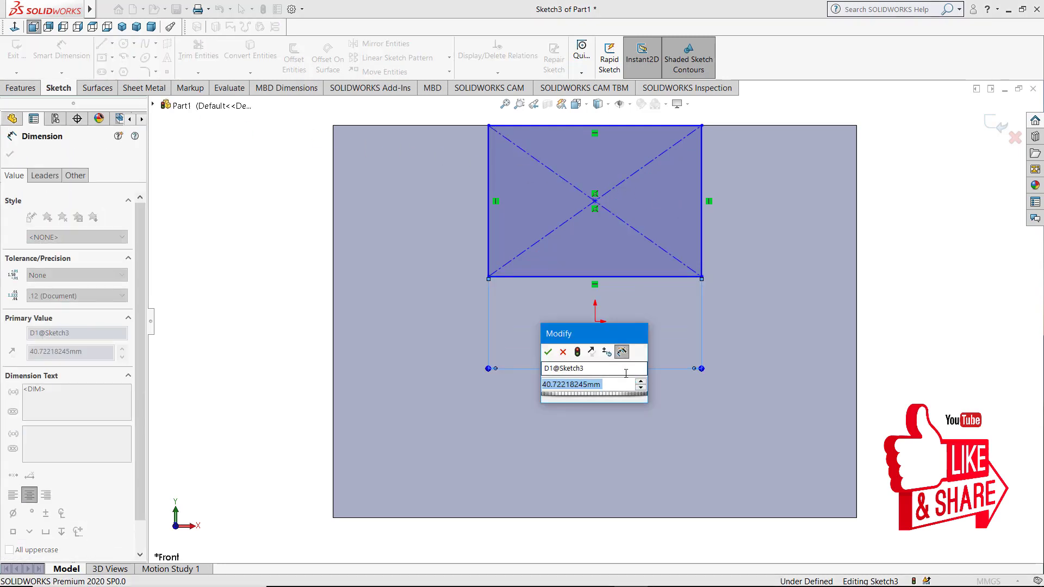
text(50)
key(Return)
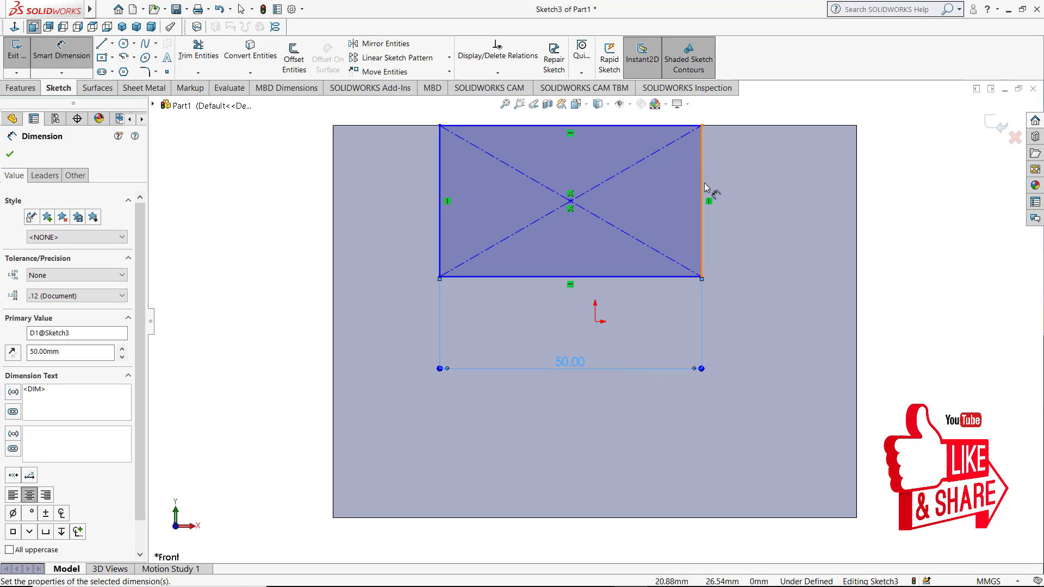
click(702, 188)
click(750, 187)
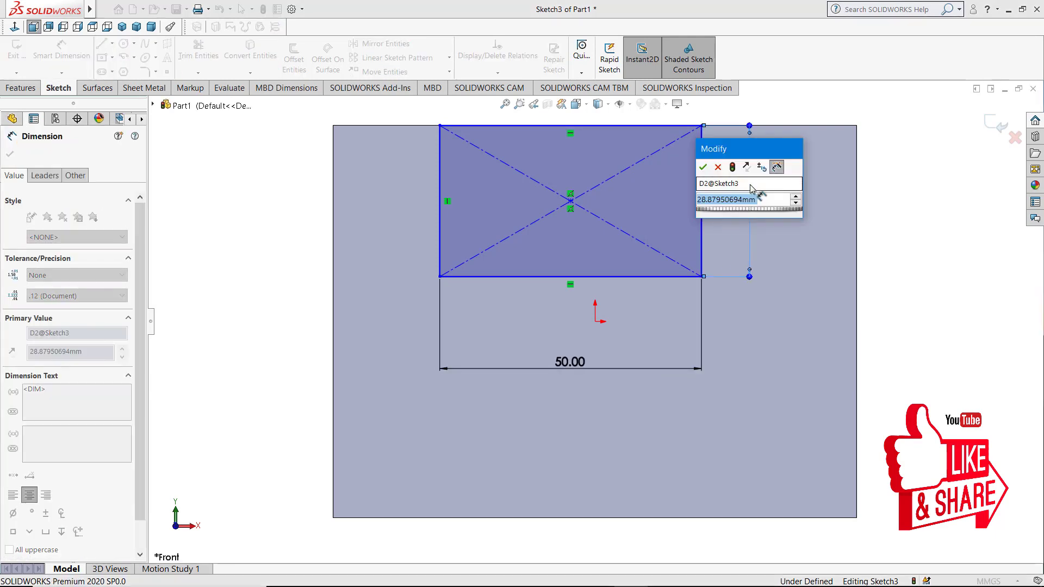
text(40)
key(Return)
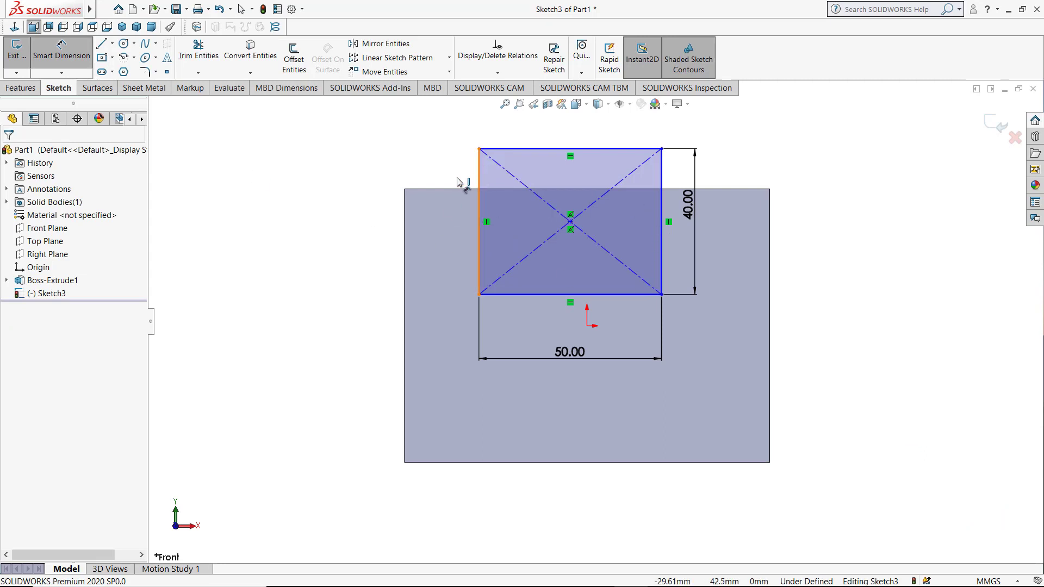
Set the distance between the rectangle's left side and the block's left edge to 25 mm
click(479, 187)
click(405, 212)
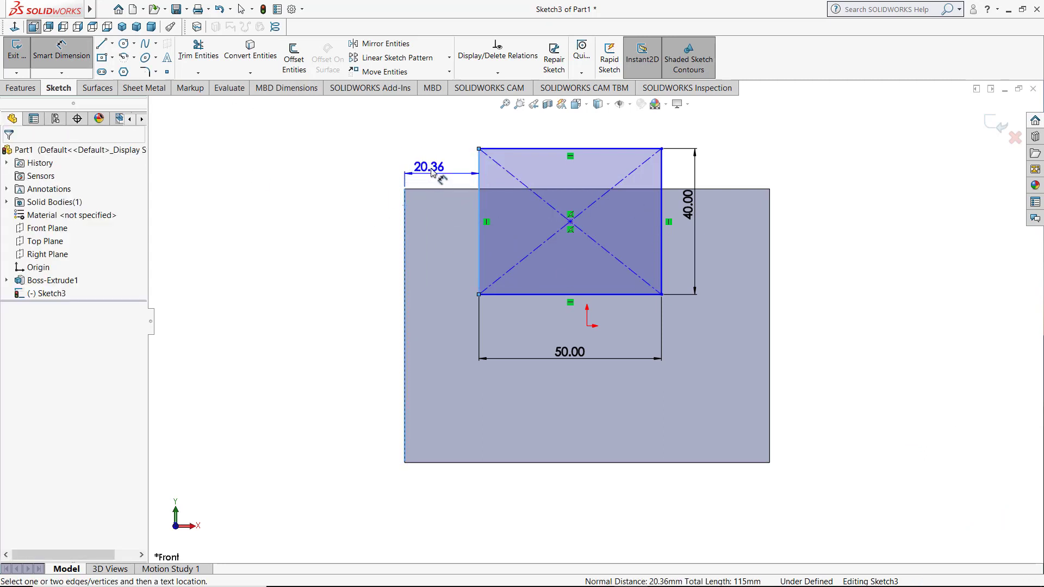
click(433, 168)
text(25)
key(Return)
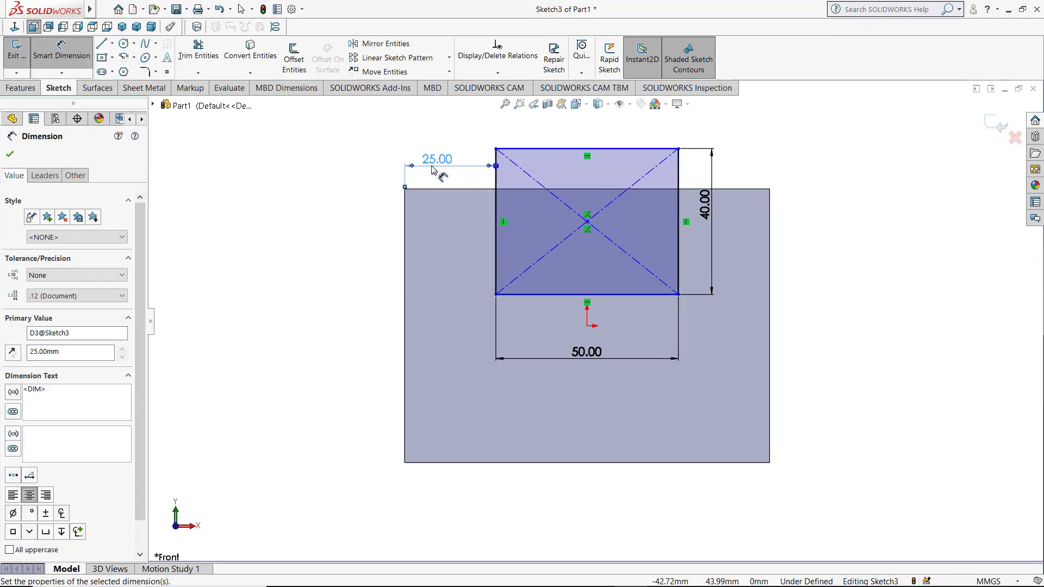
Set the distance between the notch rectangle's upper side and the block's lower edge to 75 mm
click(613, 152)
click(643, 463)
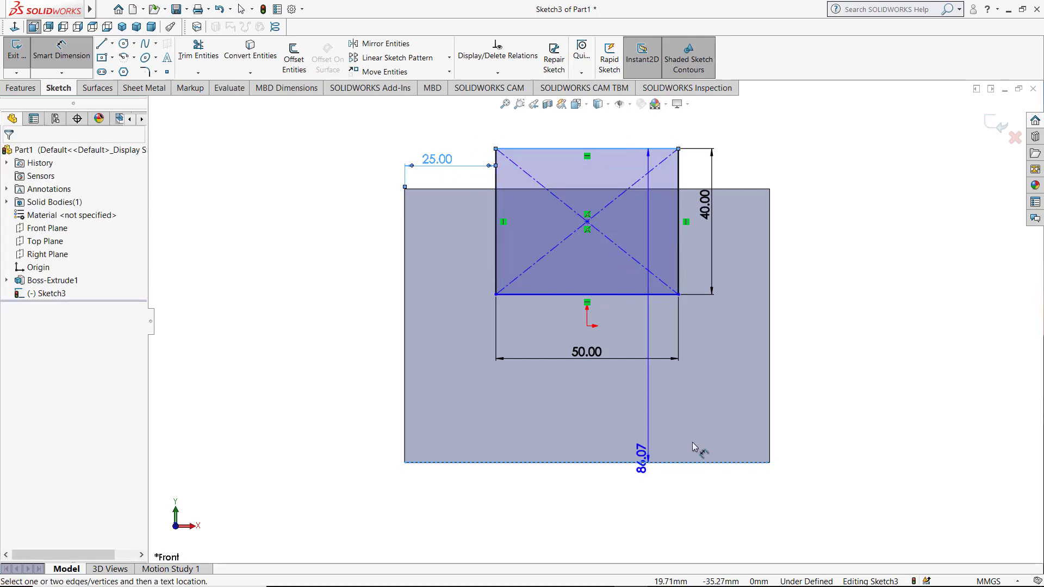
click(812, 386)
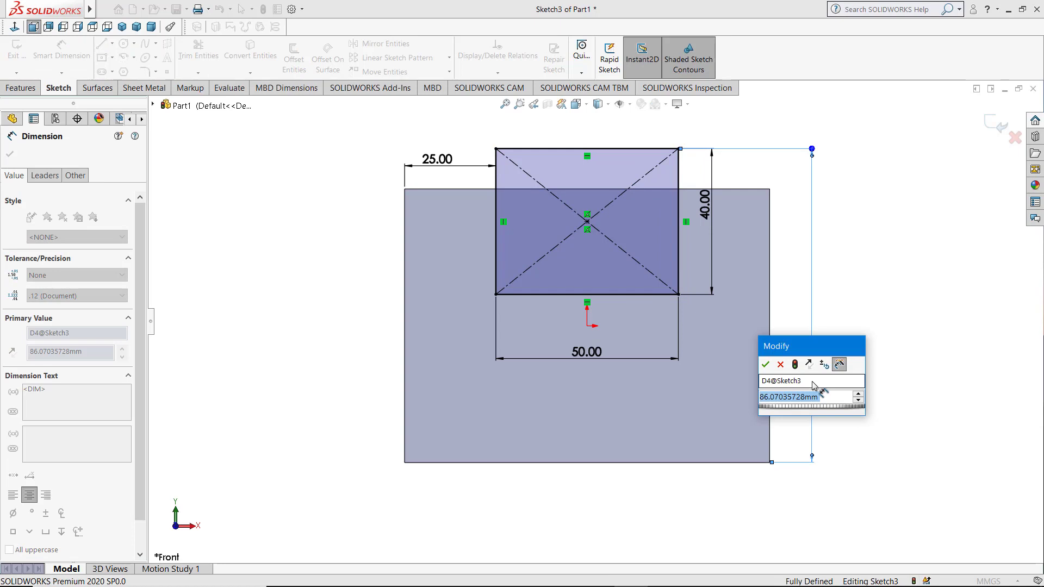
text(75)
key(Return)
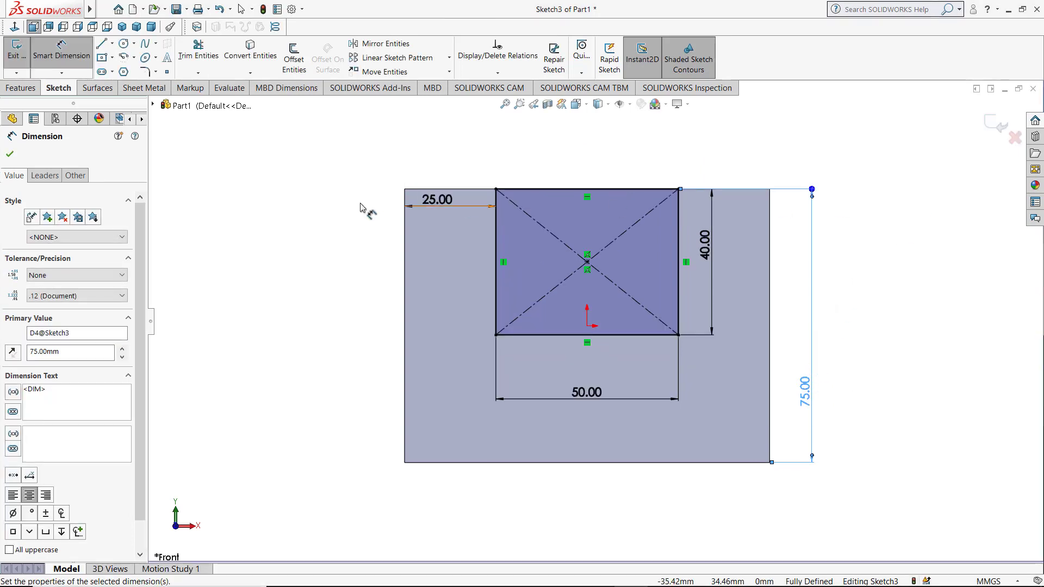
click(11, 155)
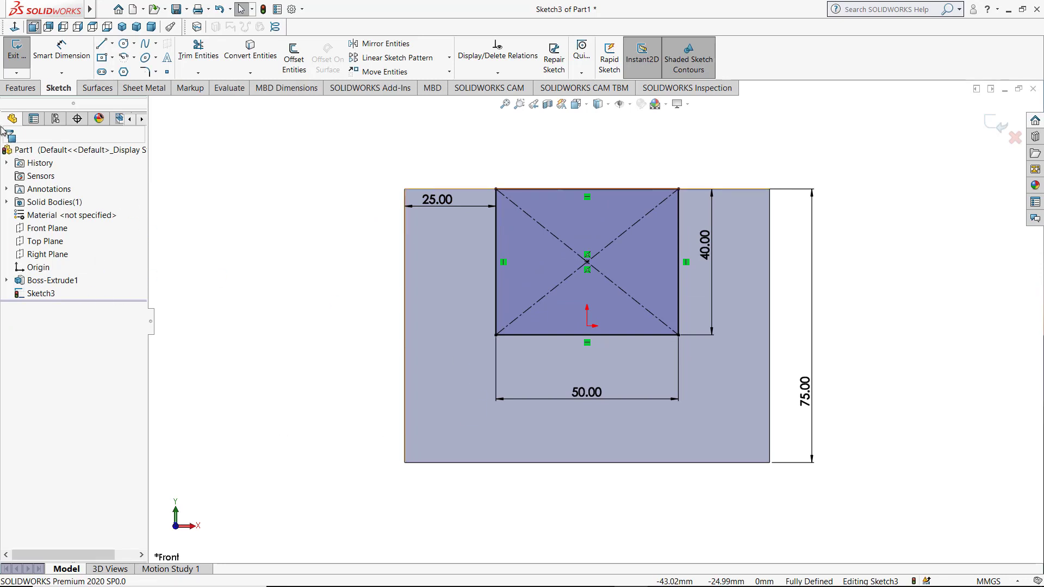
Cut the notch rectangle into the block as a 20 mm blind extruded cut
click(20, 88)
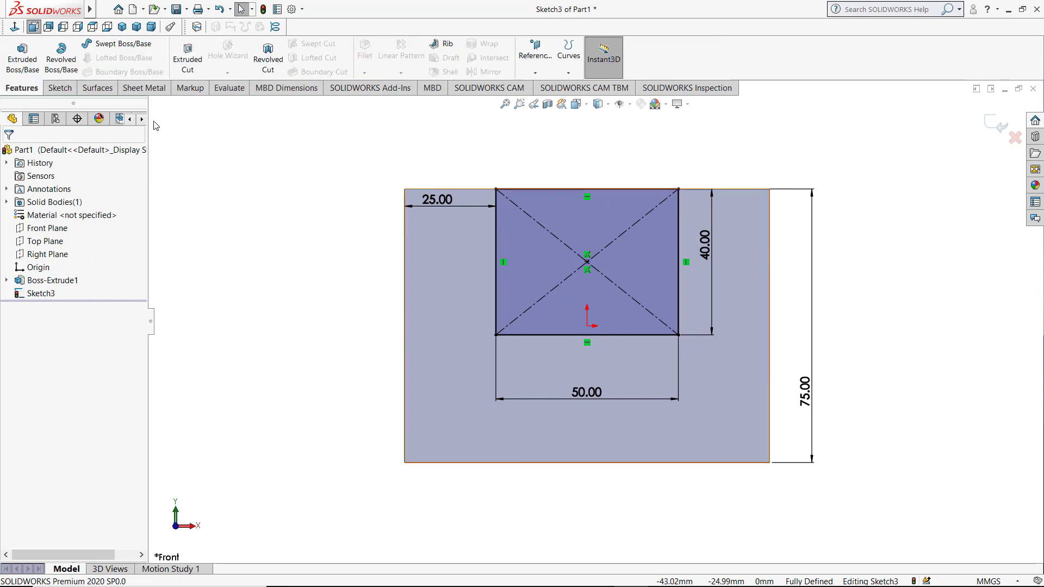
click(187, 60)
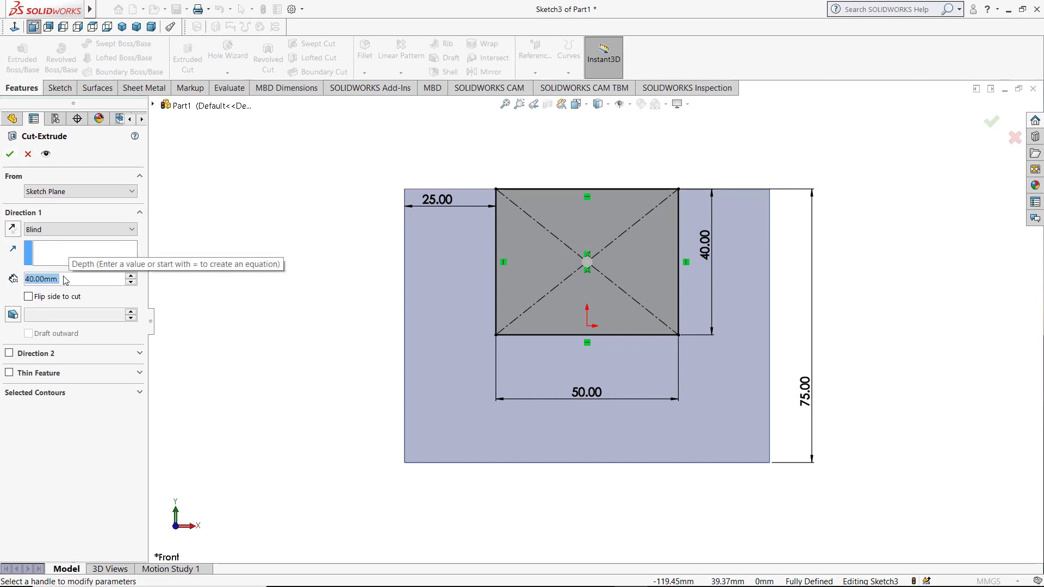
text(20)
key(Return)
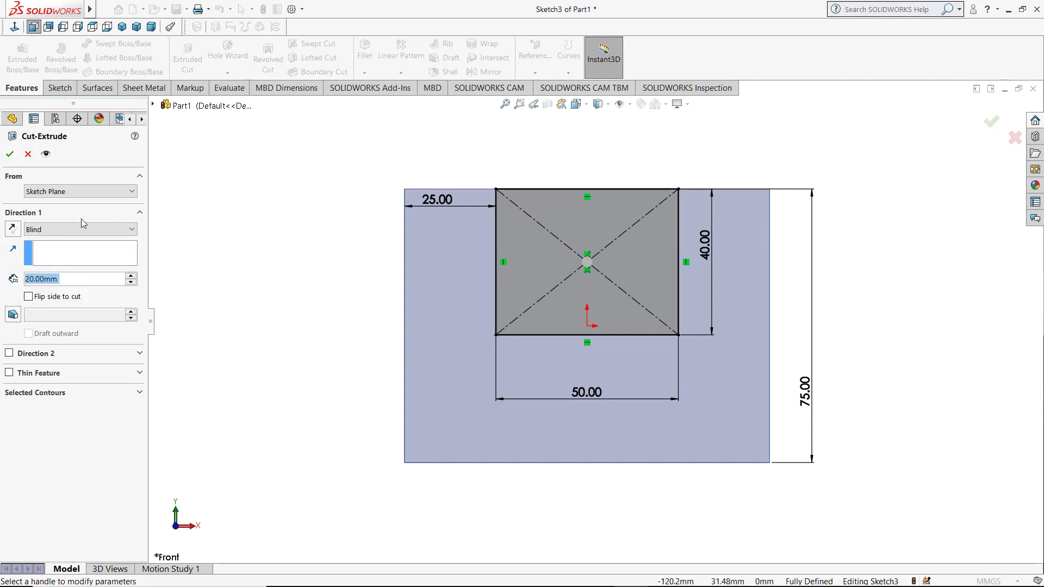
click(10, 155)
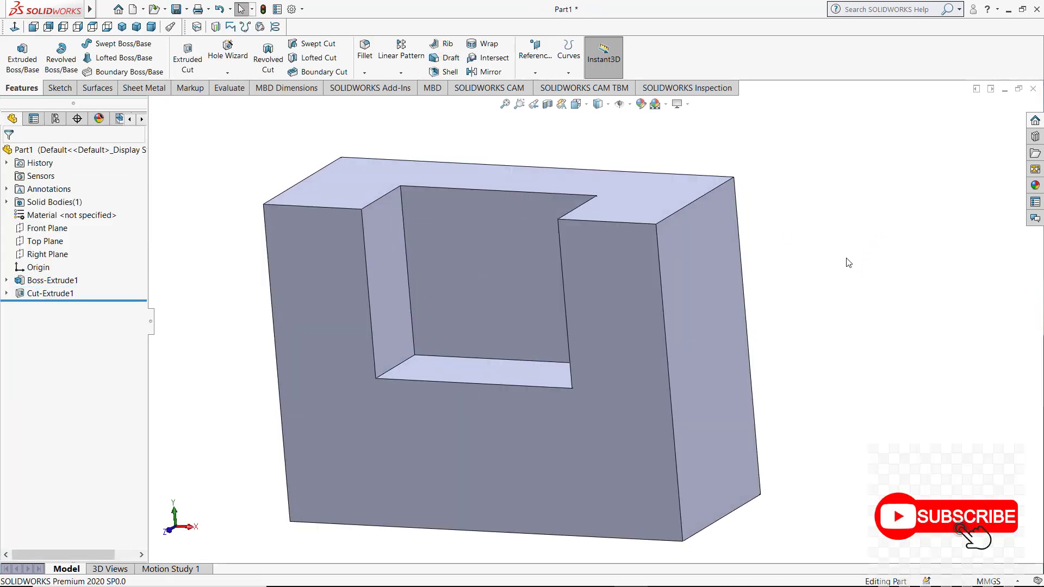
On the block's front face, sketch a corner rectangle about 32 by 20 mm starting from the face's lower-left corner
middle_drag(845, 287, 848, 286)
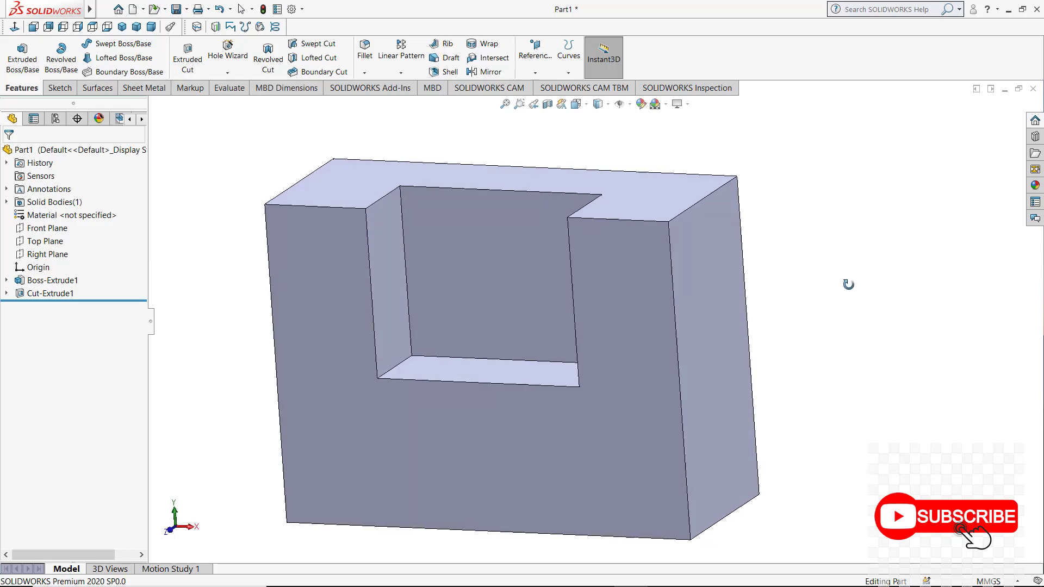
double_click(641, 487)
right_click(640, 489)
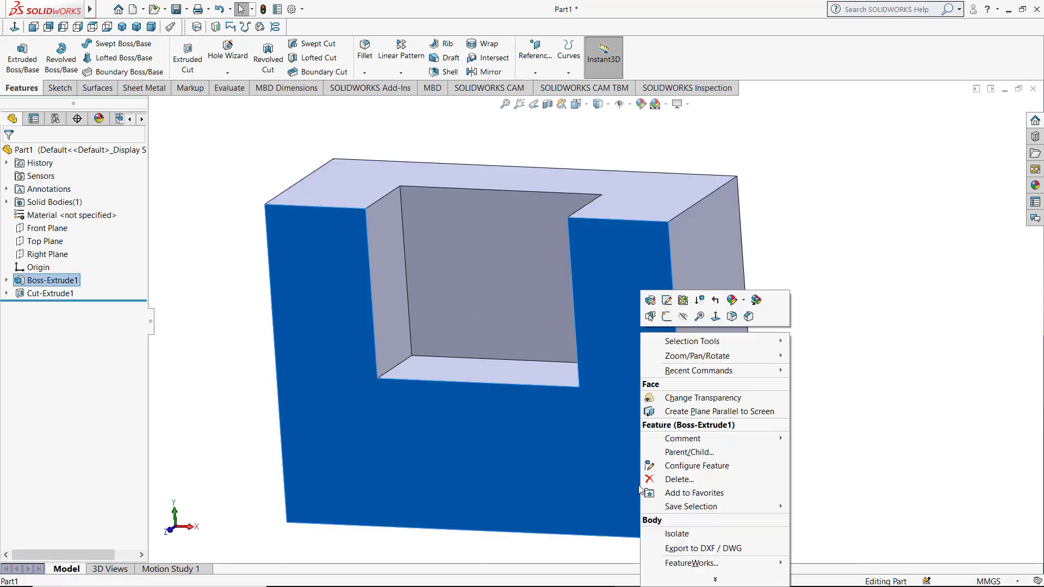
click(677, 319)
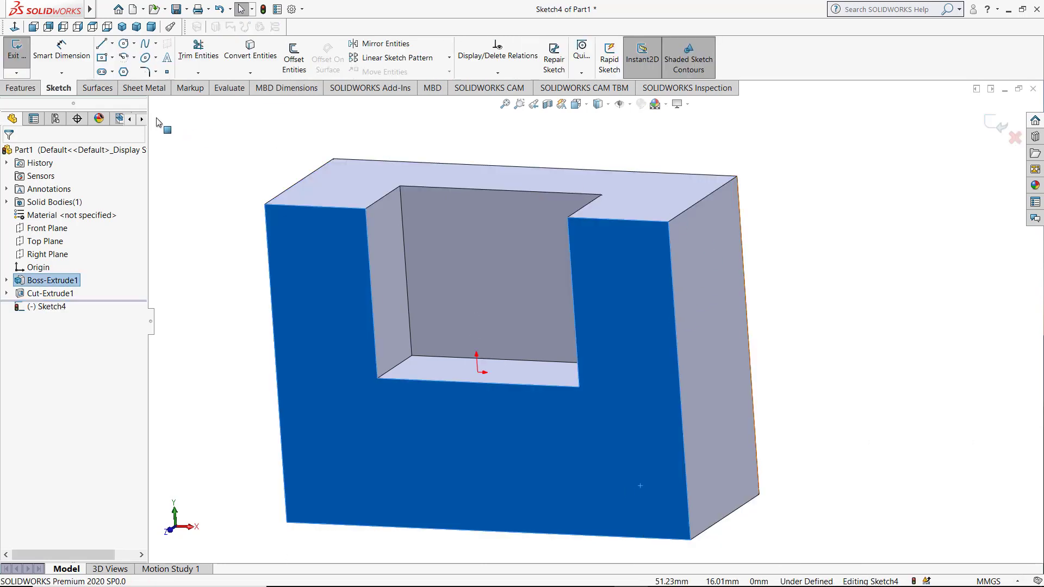
click(14, 28)
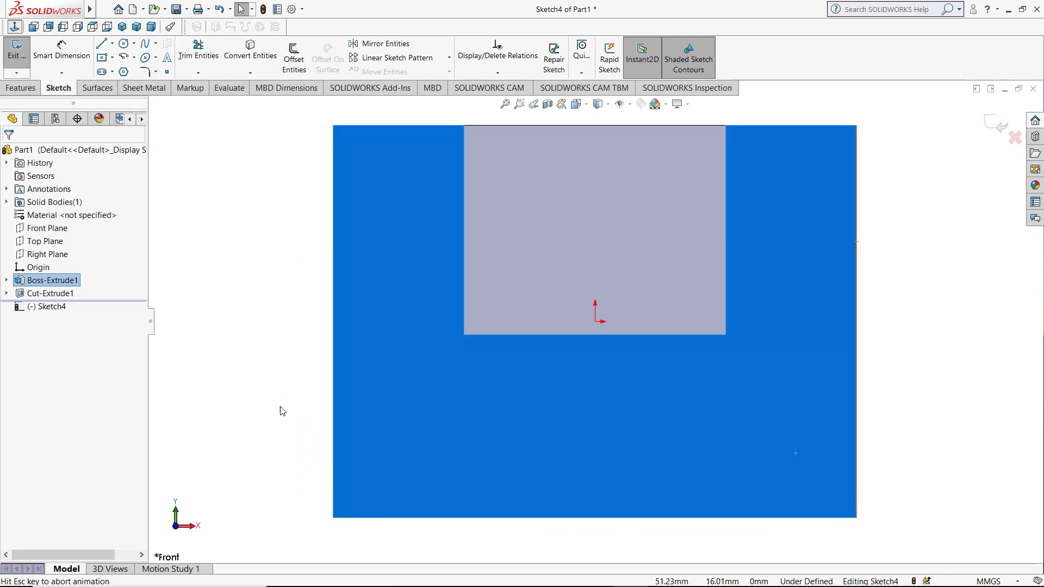
click(219, 282)
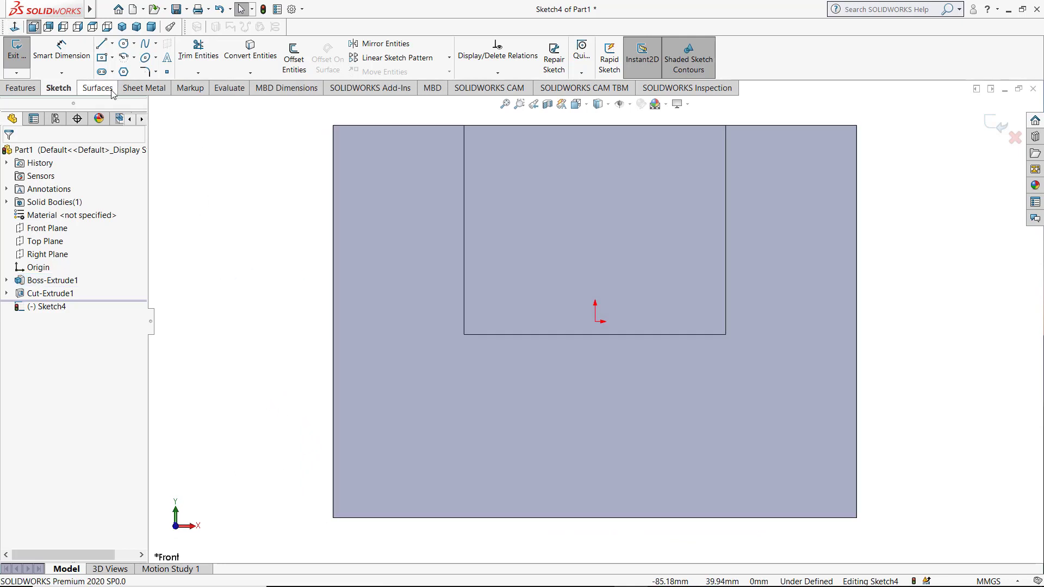
click(101, 58)
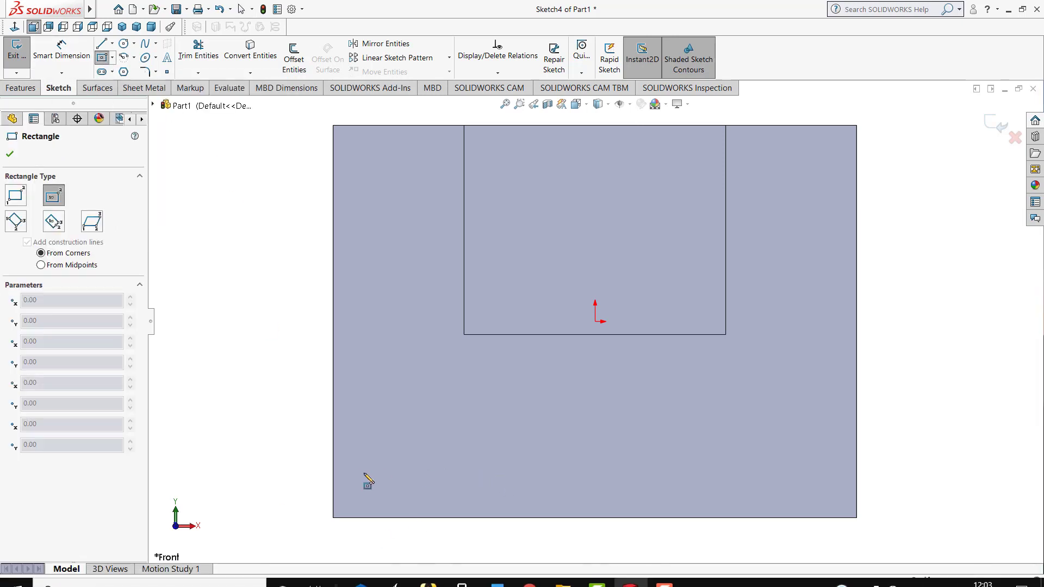
click(113, 57)
click(117, 72)
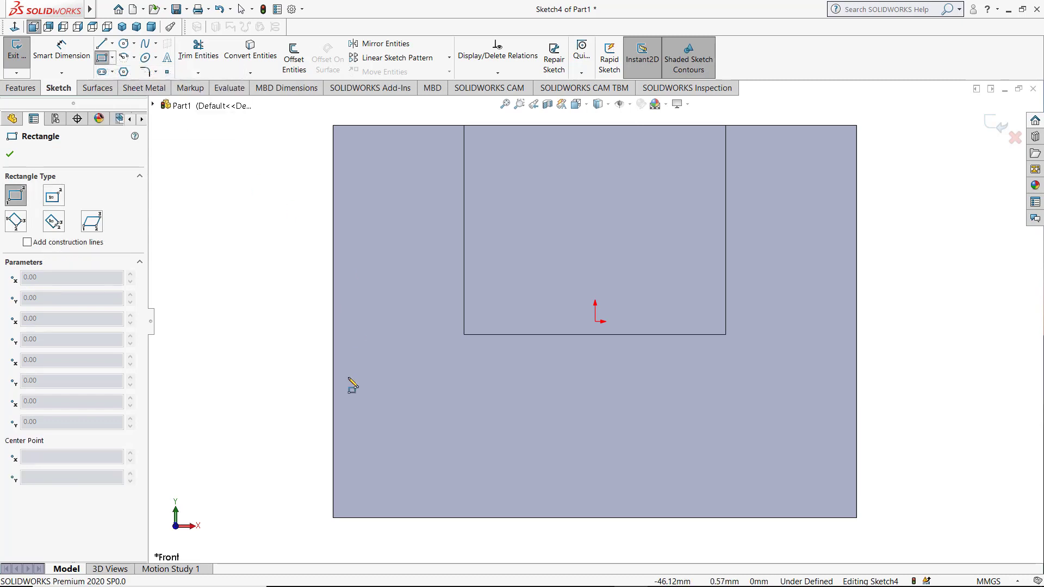
click(333, 518)
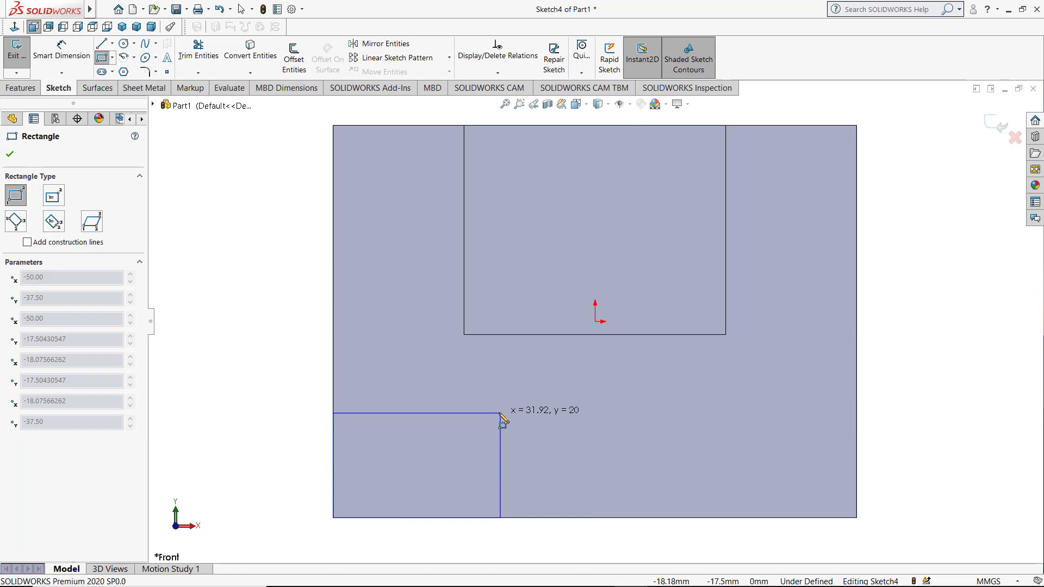
click(499, 412)
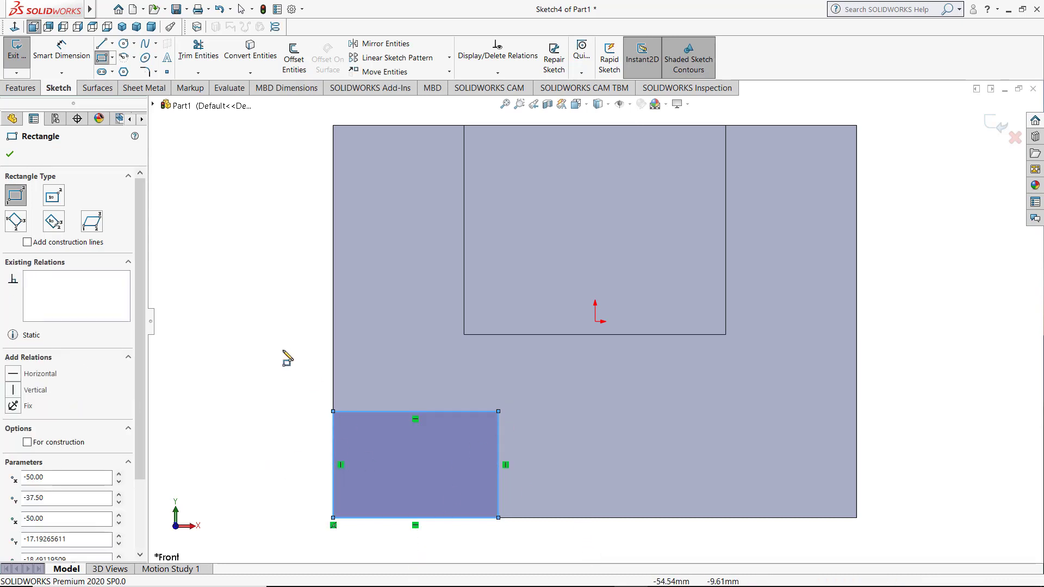
click(8, 151)
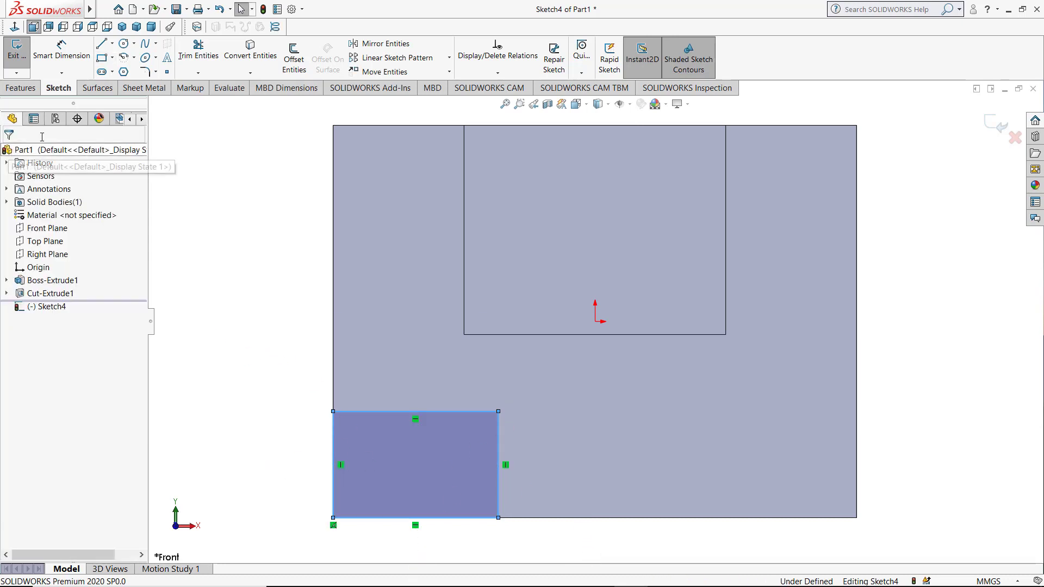
Dimension the corner rectangle to 25 mm high and 30 mm wide
click(71, 63)
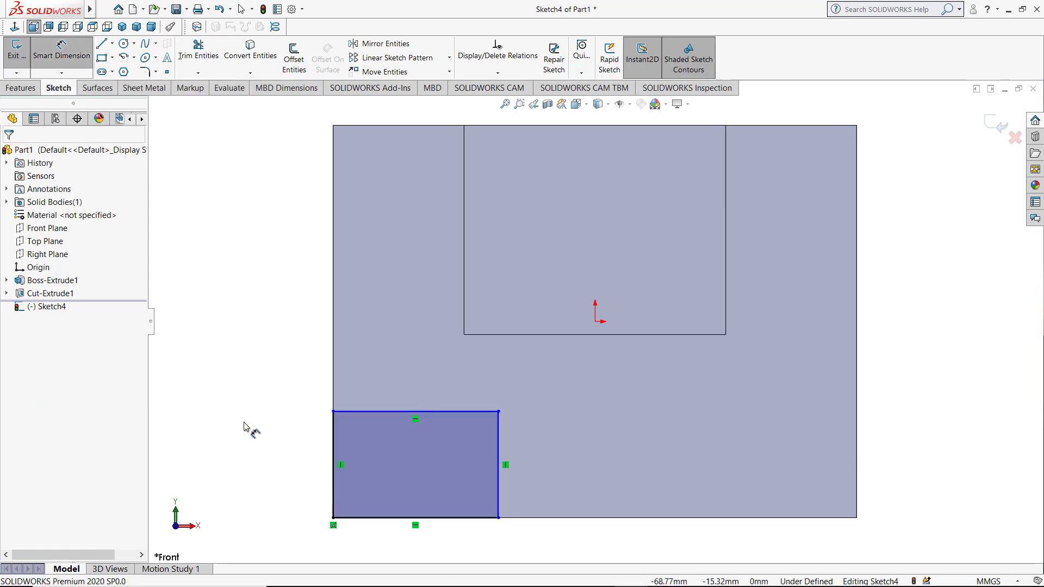
click(333, 460)
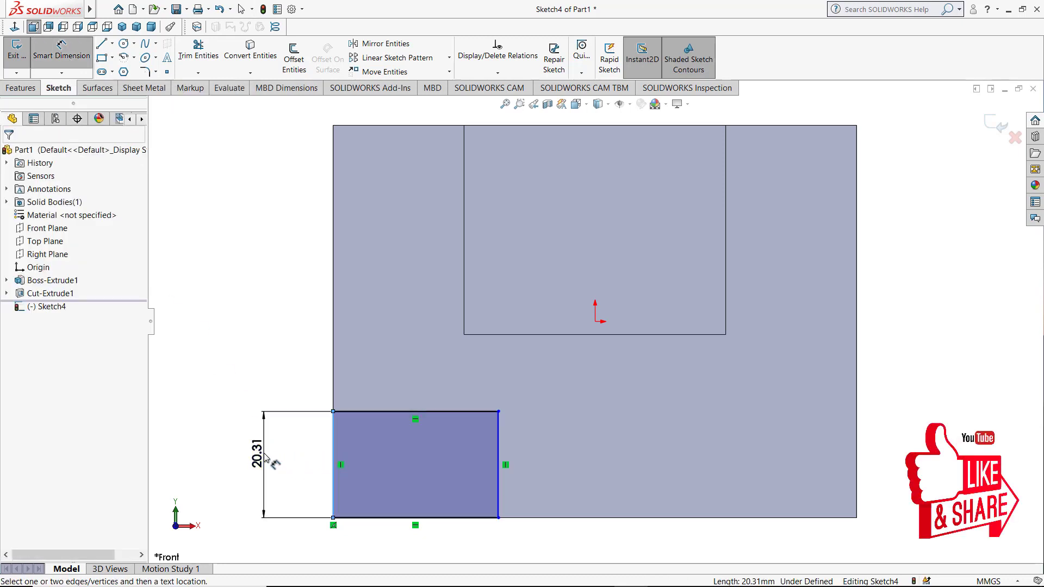
click(264, 465)
text(25)
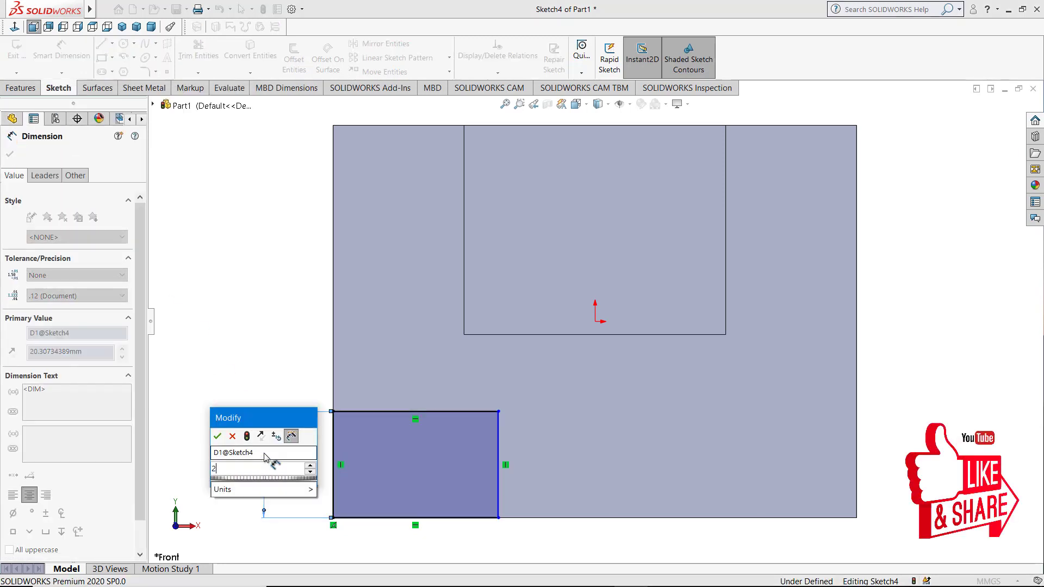
key(Return)
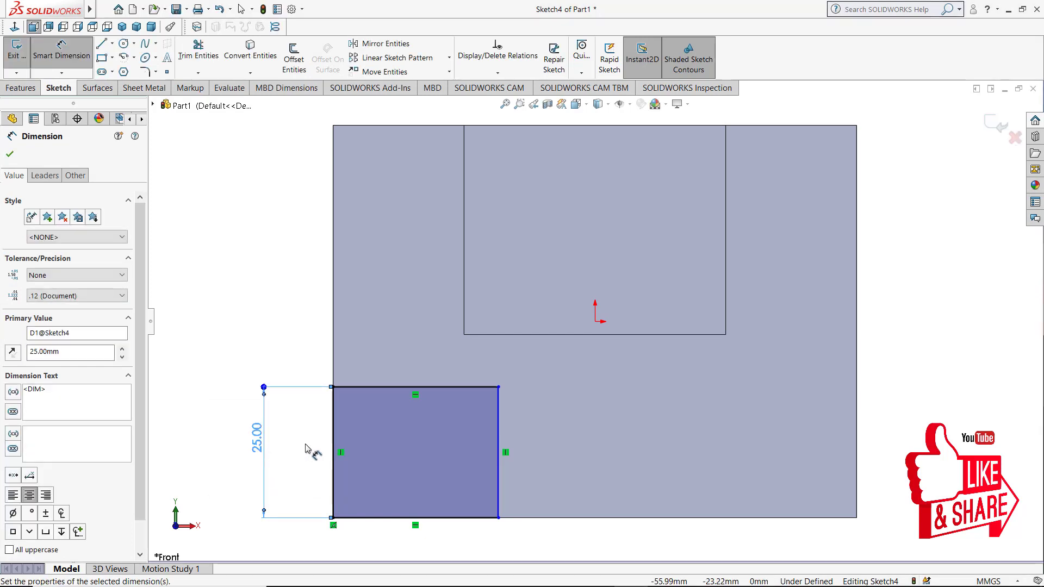
click(442, 518)
click(435, 541)
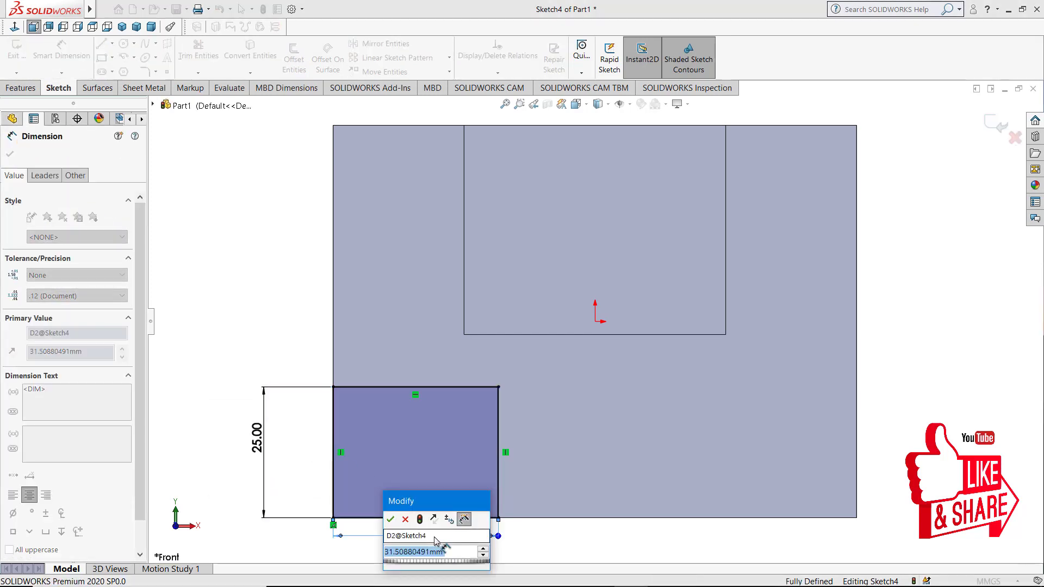
text(30)
key(Return)
key(Escape)
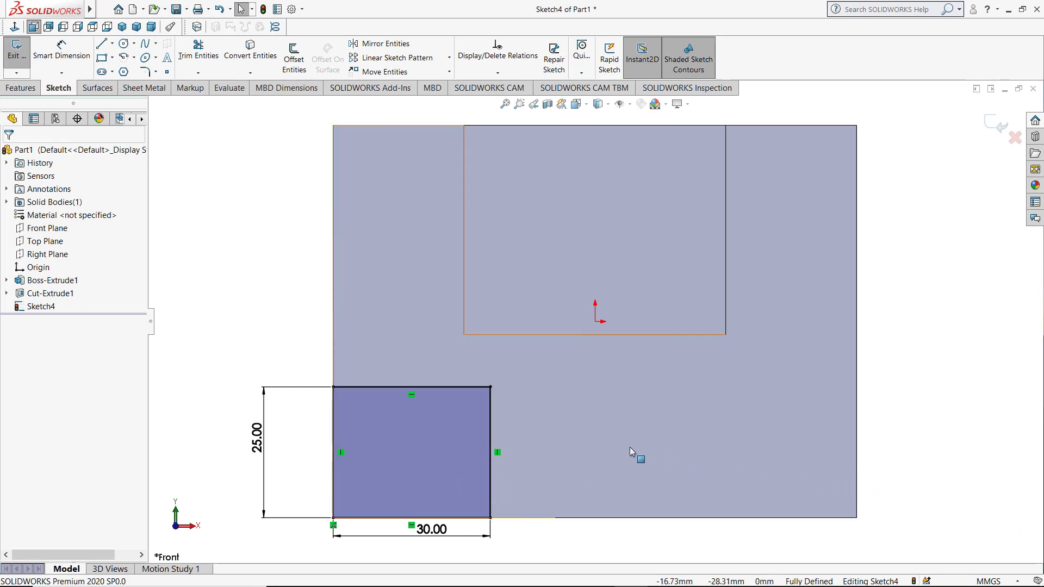
Mirror the four lines of the corner rectangle about the Right Plane, keeping the original
click(371, 47)
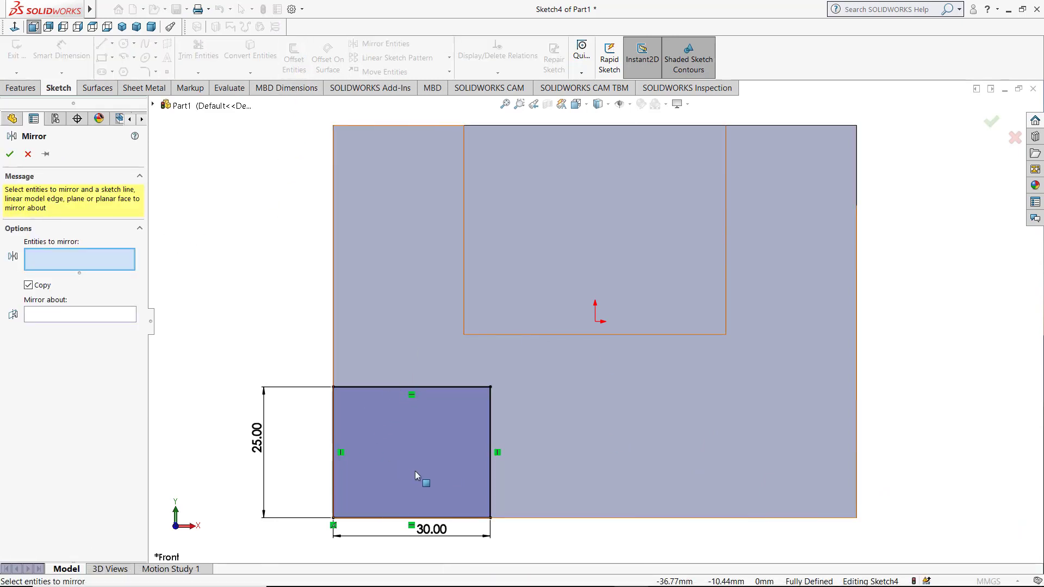
drag(506, 531, 249, 377)
click(64, 351)
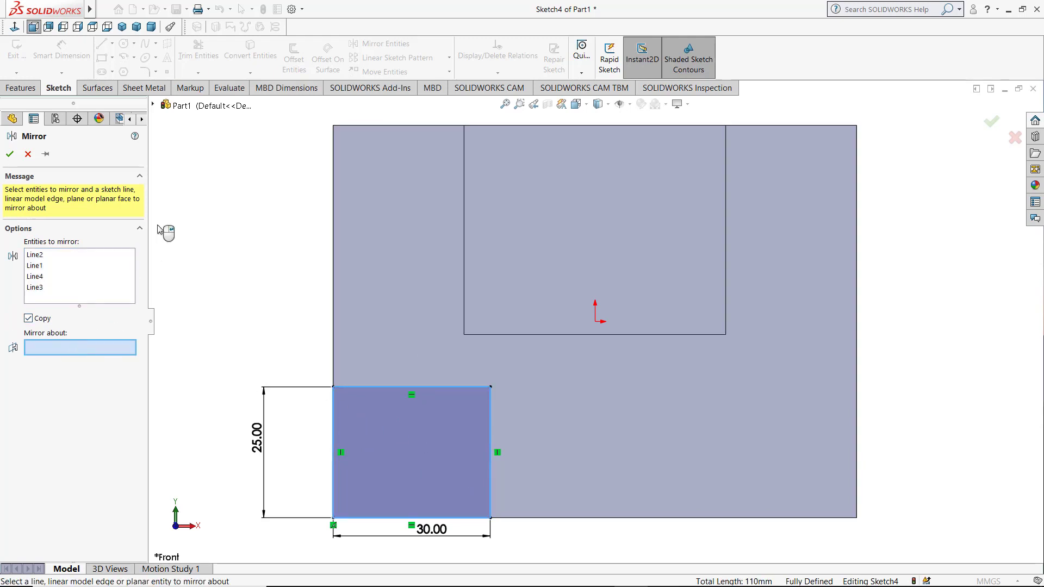
click(153, 105)
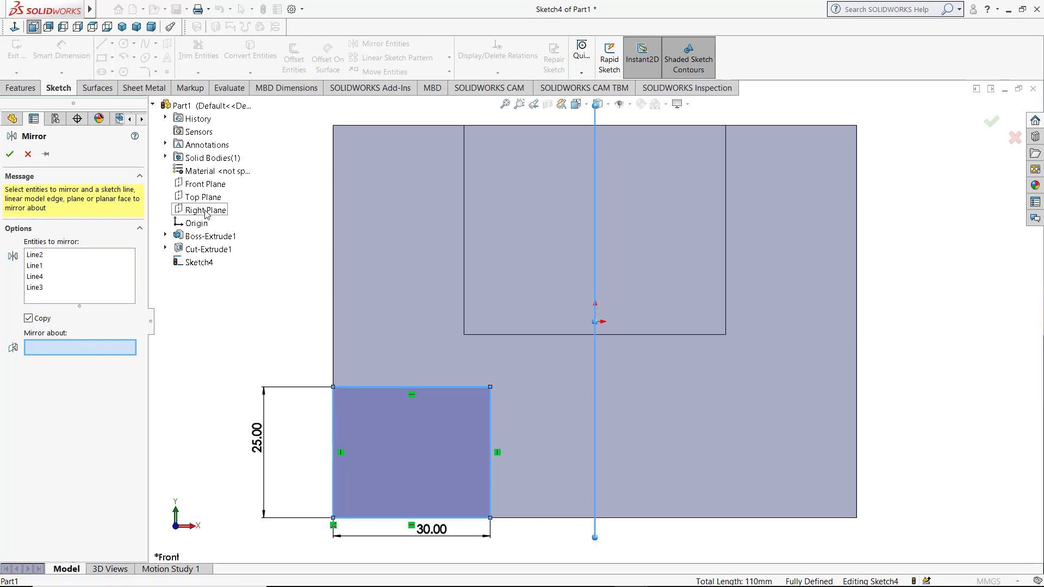
click(206, 211)
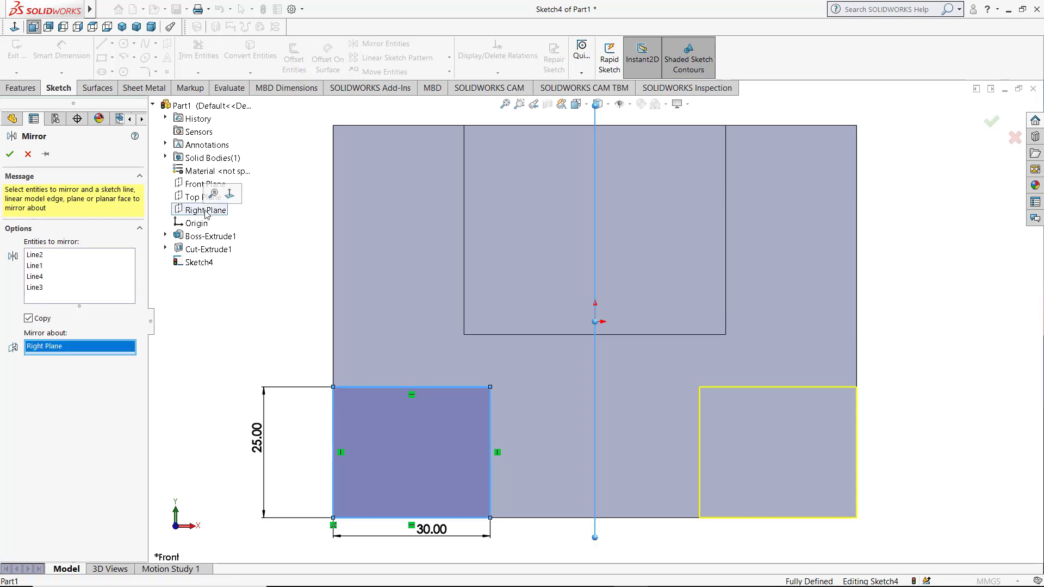
click(9, 155)
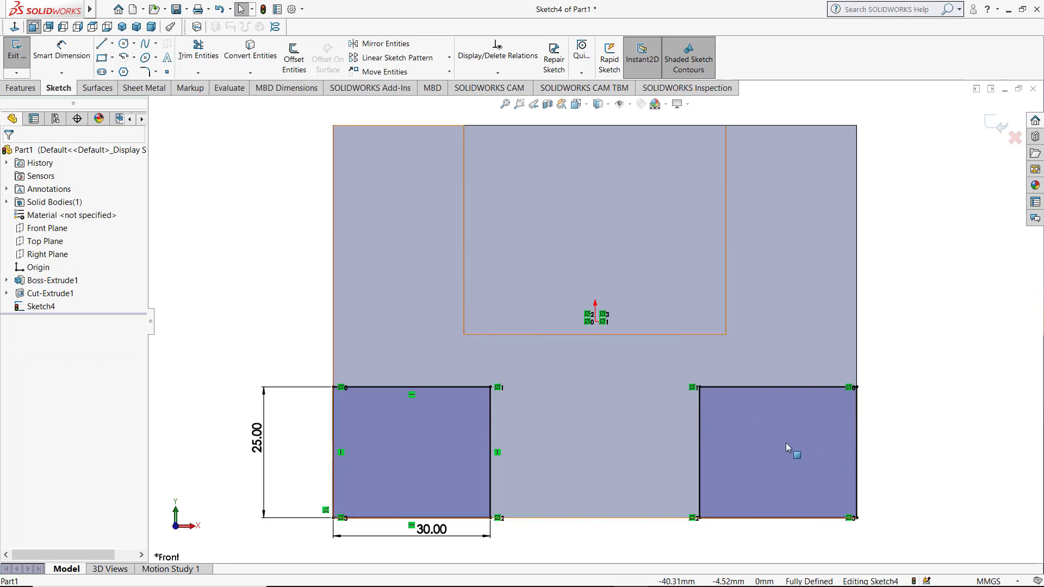
Extrude both foot rectangles as a 25 mm blind boss from the front face, merged with the block
click(21, 88)
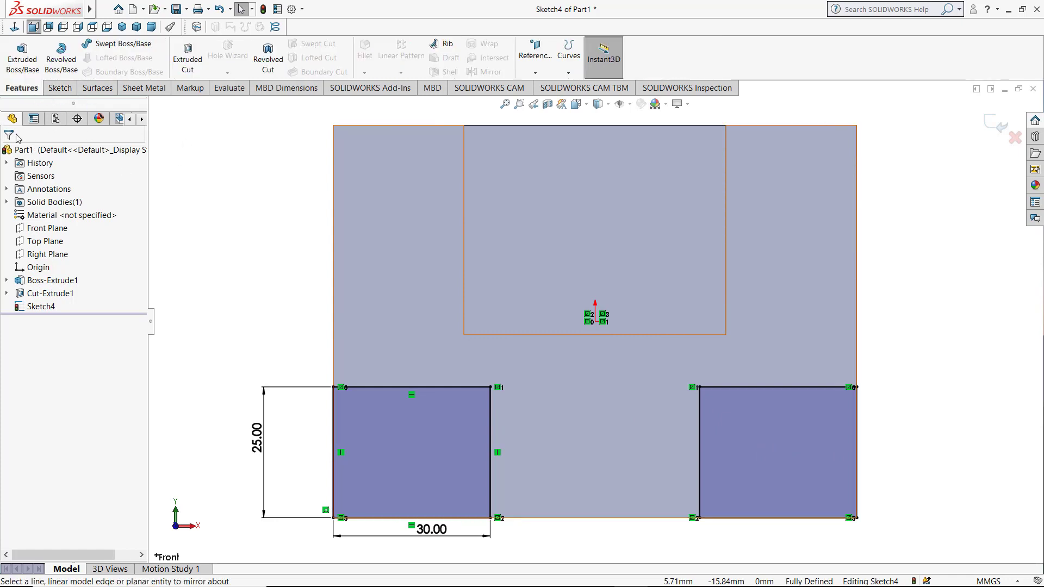
click(22, 57)
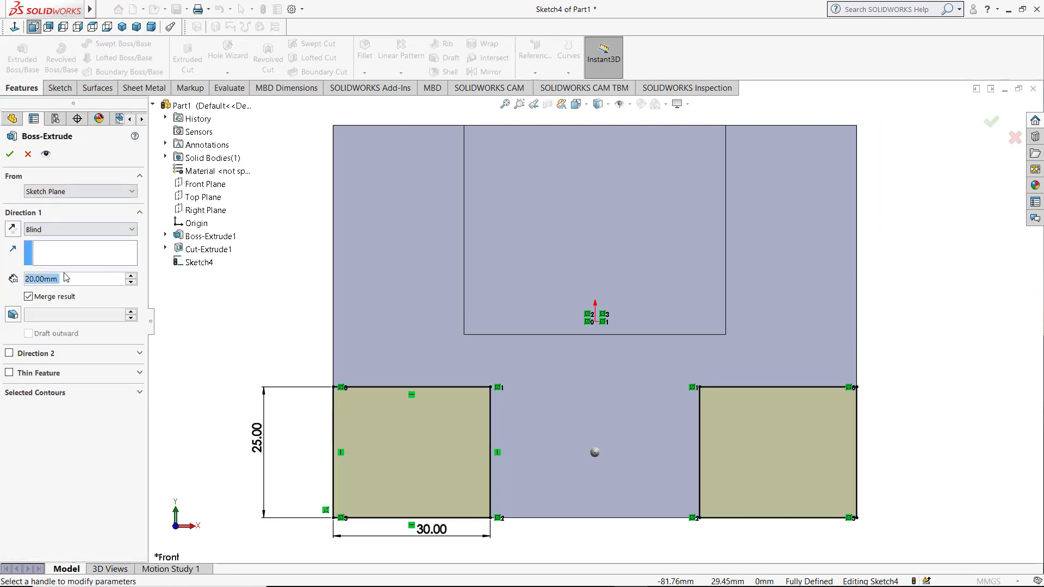
text(25)
key(Return)
click(9, 154)
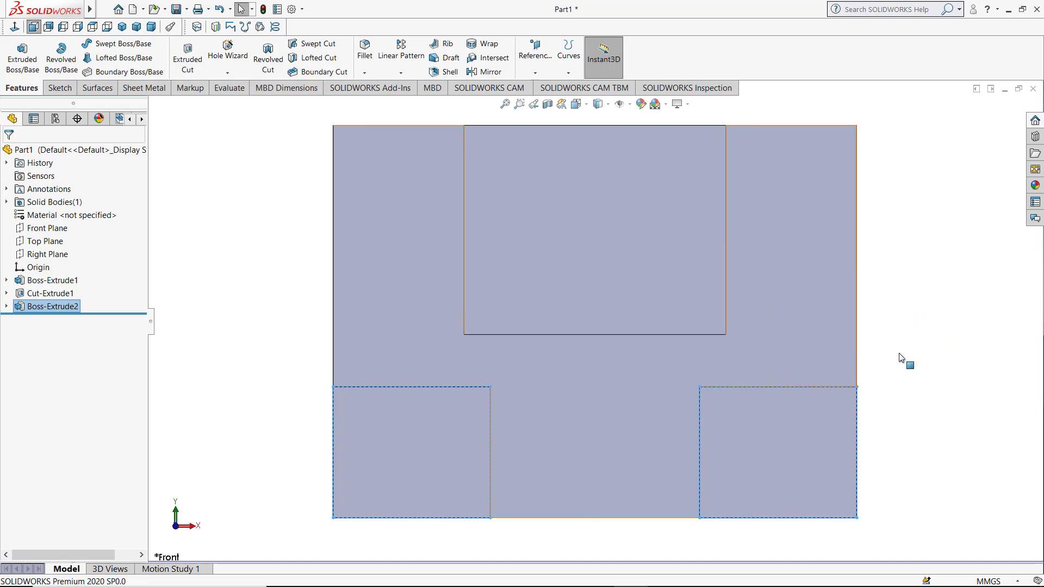
Open a new sketch on the block's L-shaped right side face and view that face straight on
middle_drag(928, 308, 772, 343)
click(927, 305)
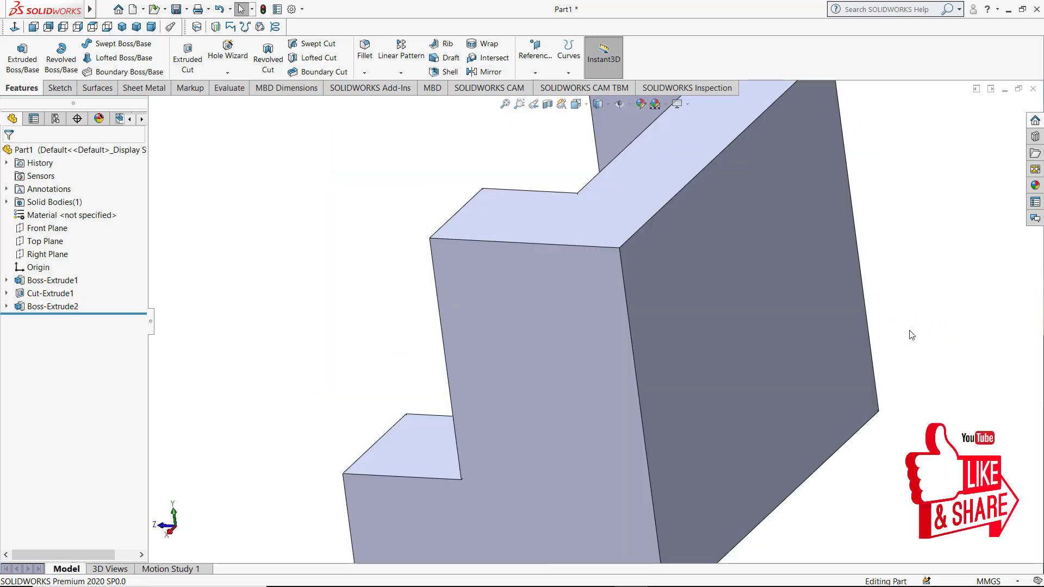
middle_drag(912, 335, 861, 354)
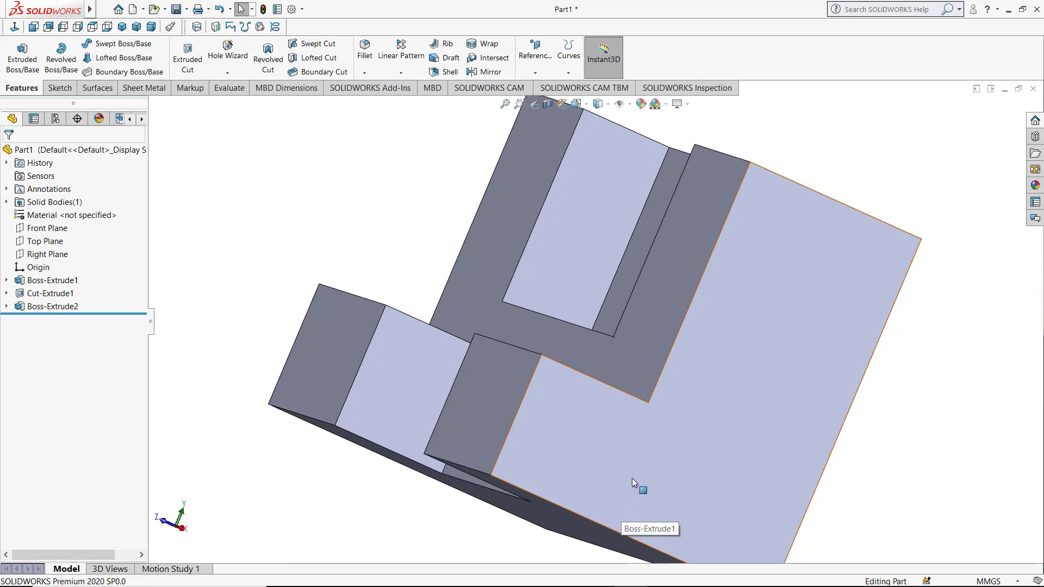
right_click(746, 326)
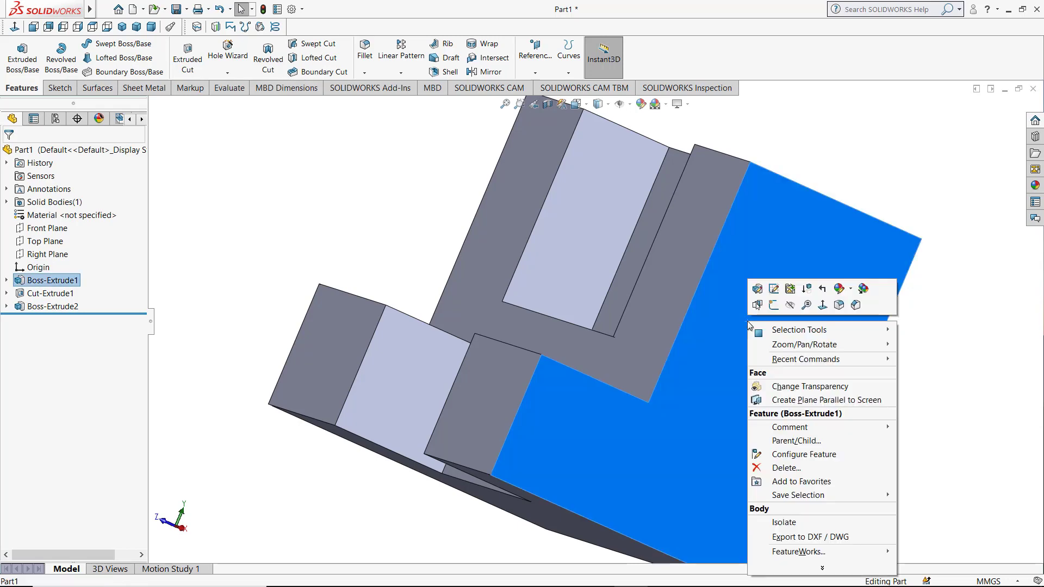
click(775, 306)
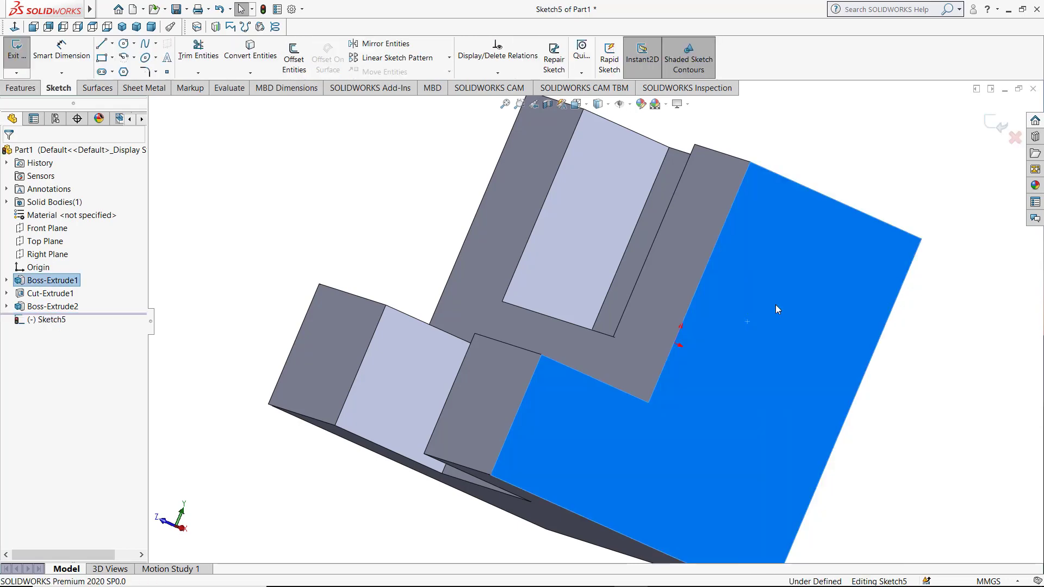
click(14, 26)
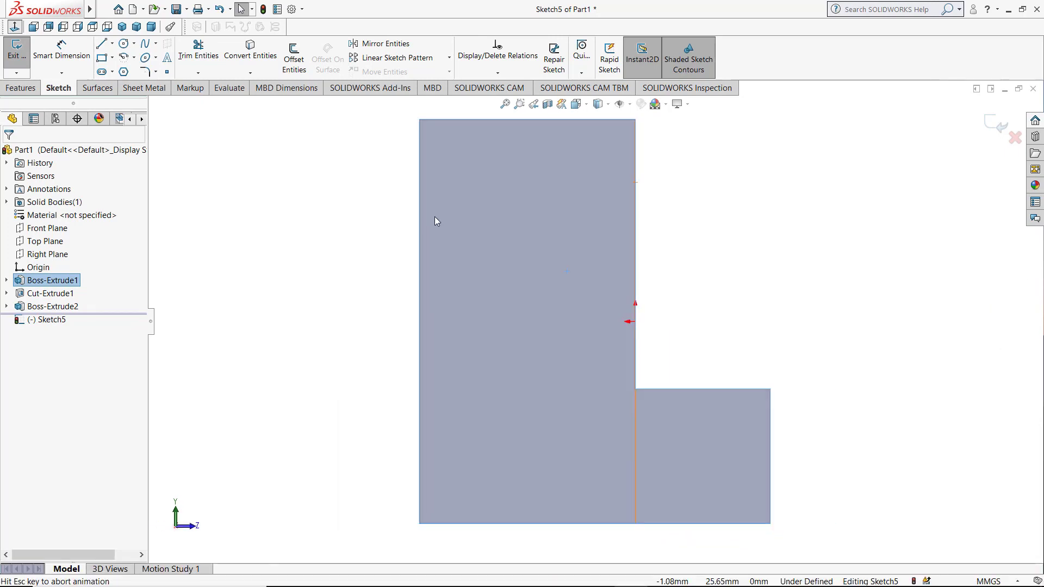
click(14, 26)
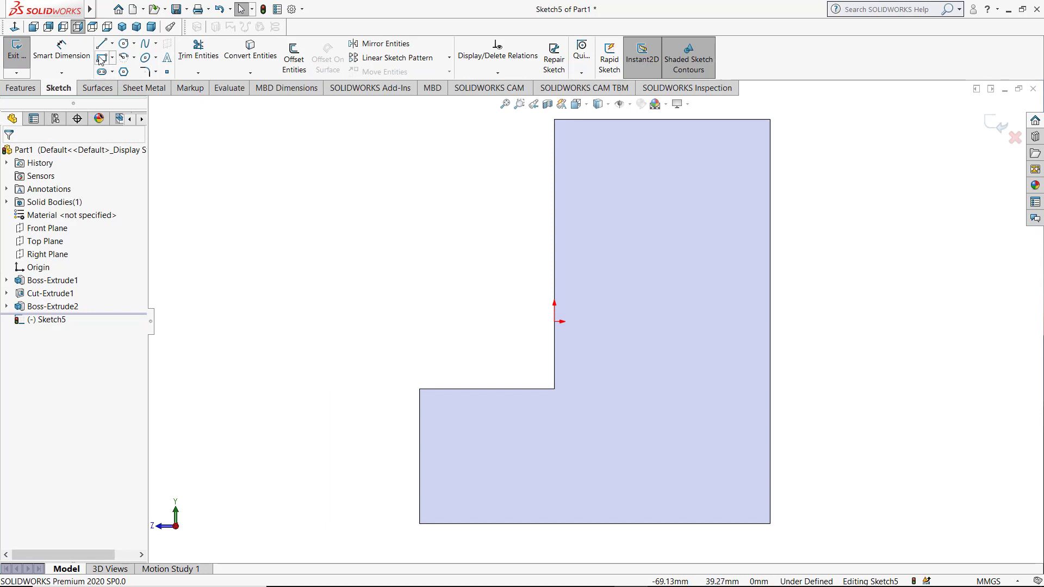
Sketch a center rectangle about 43 by 10 mm near the lower edge of the side face, centred below the block's front edge
click(113, 58)
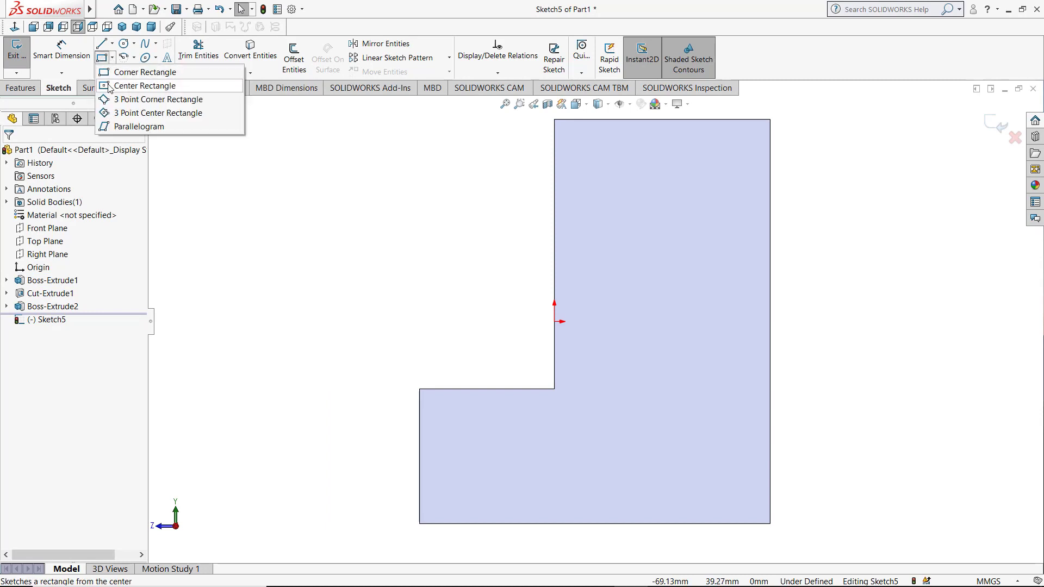
click(144, 86)
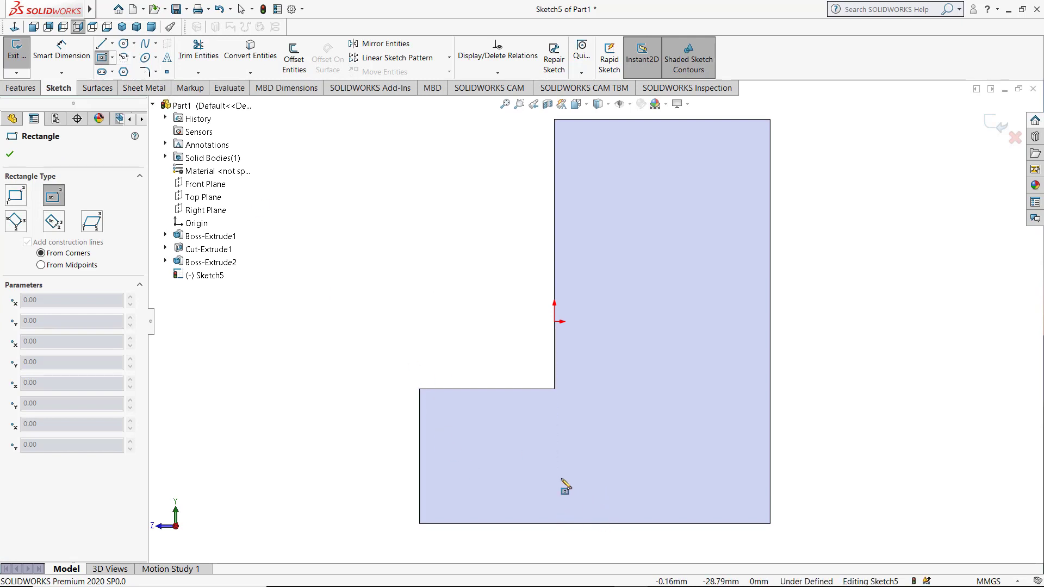
click(554, 479)
click(670, 506)
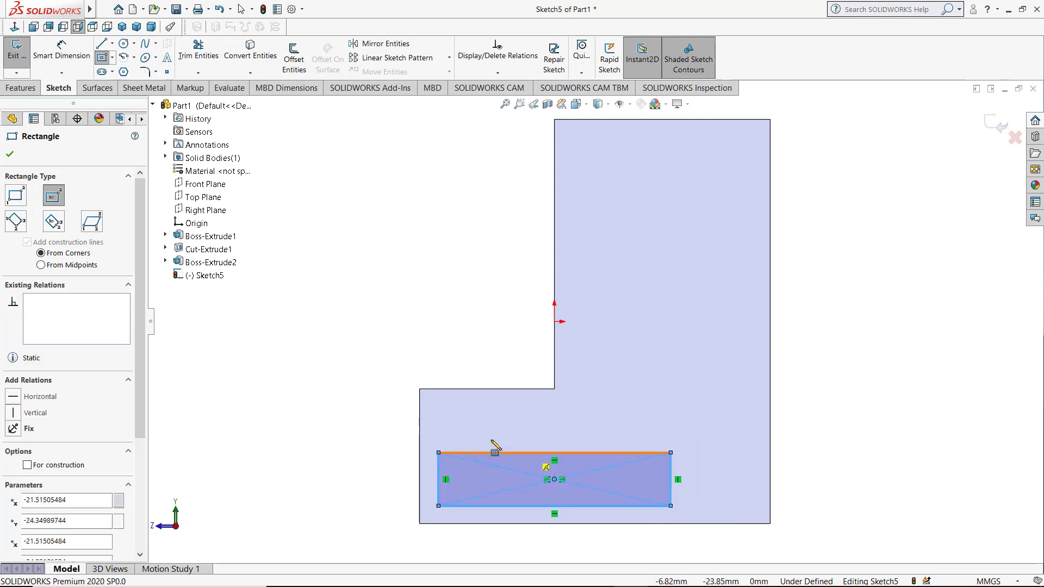
click(13, 156)
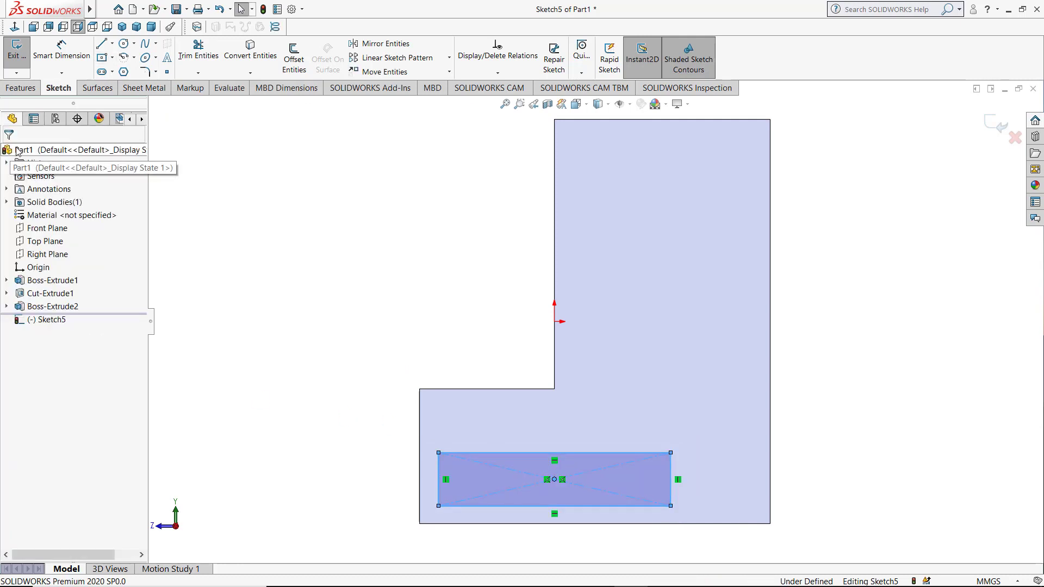
Dimension the center rectangle's height to 10 mm
click(61, 50)
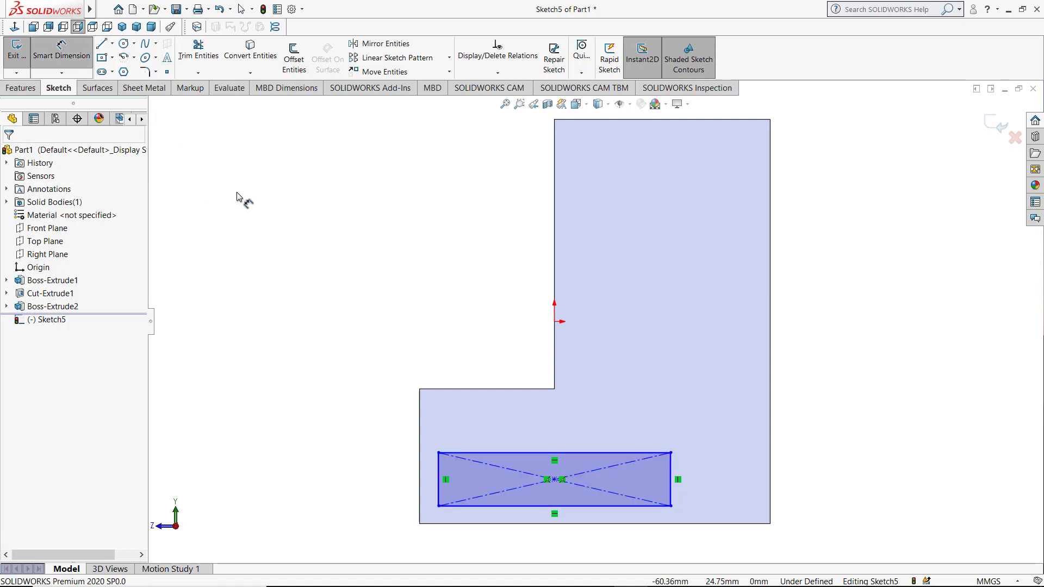
click(685, 484)
click(806, 492)
text(10)
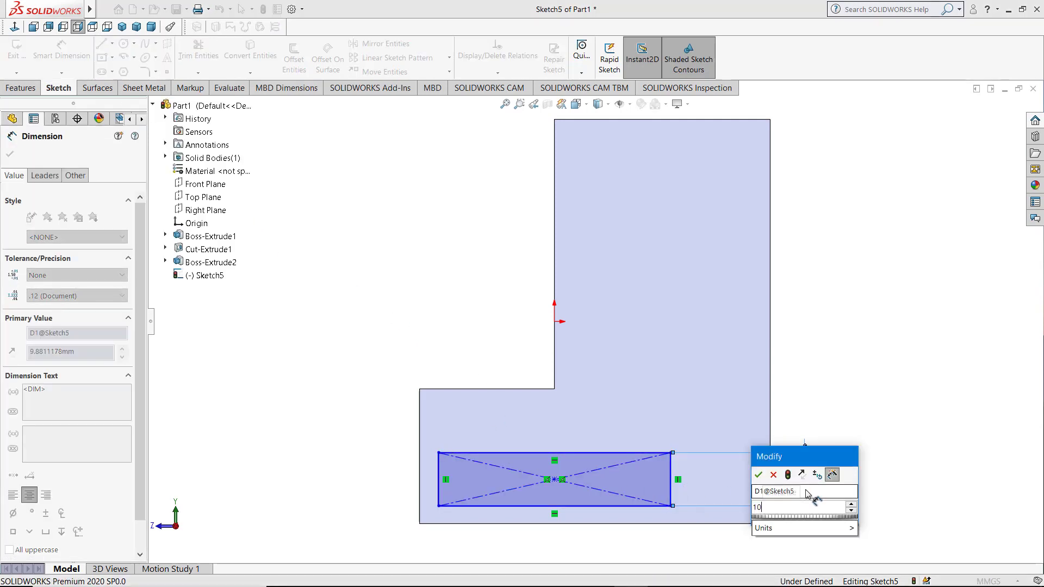
key(Return)
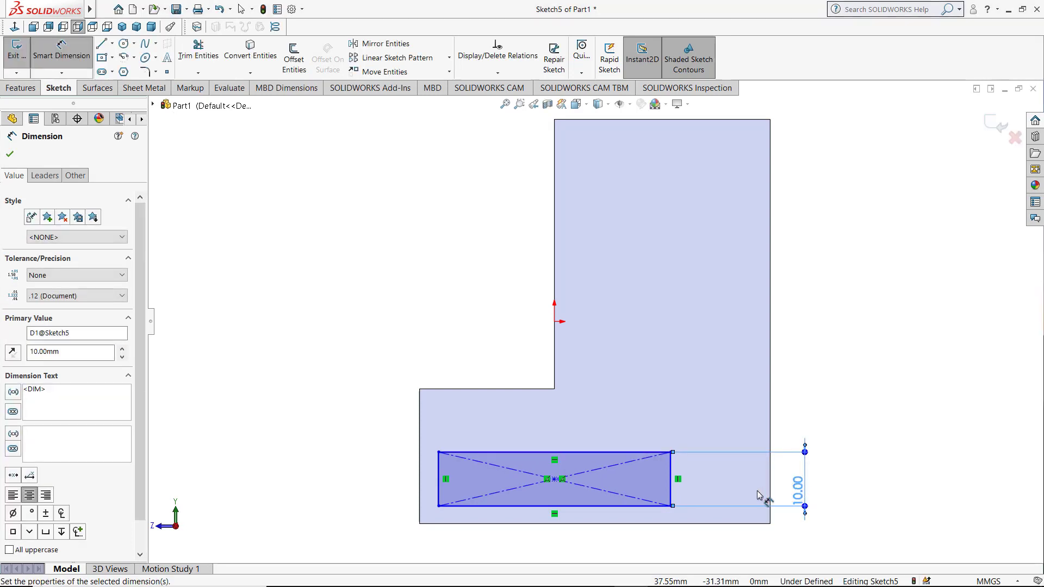
Dimension the center rectangle's width as 65-24, giving 41 mm
click(620, 507)
click(609, 542)
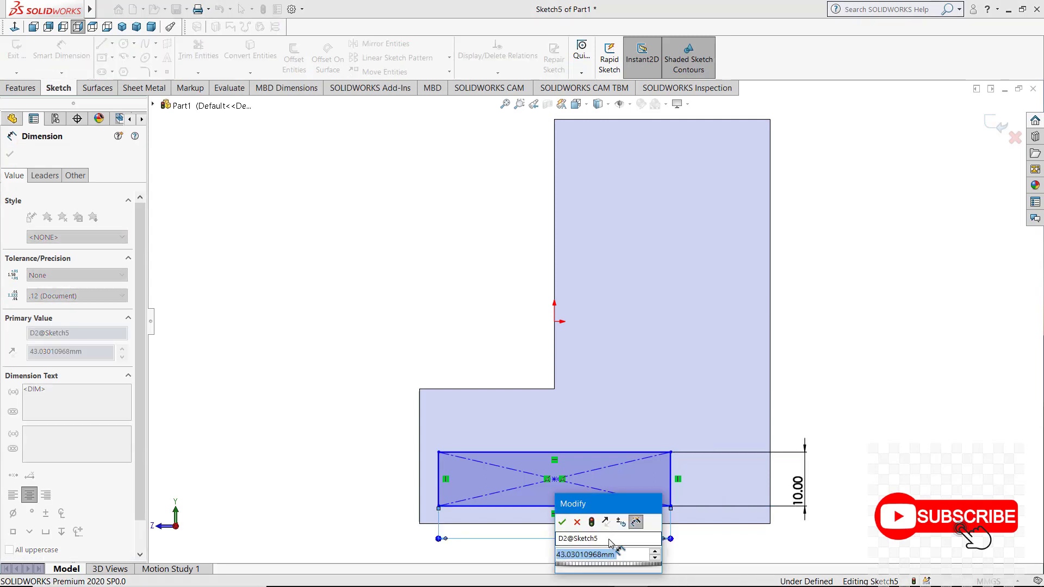
text(64)
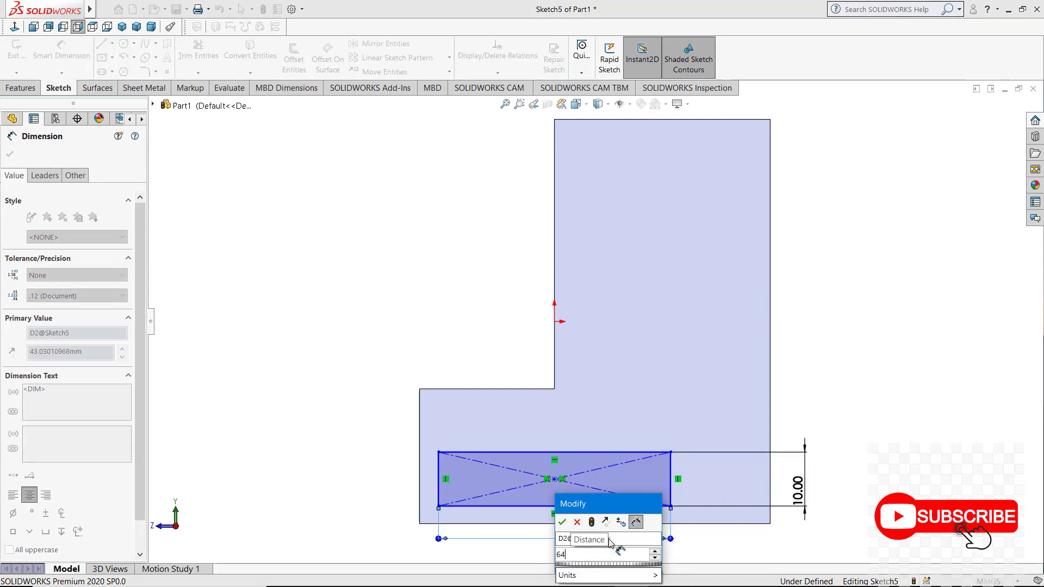
key(BackSpace)
text(5)
key(BackSpace)
key(BackSpace)
text(41)
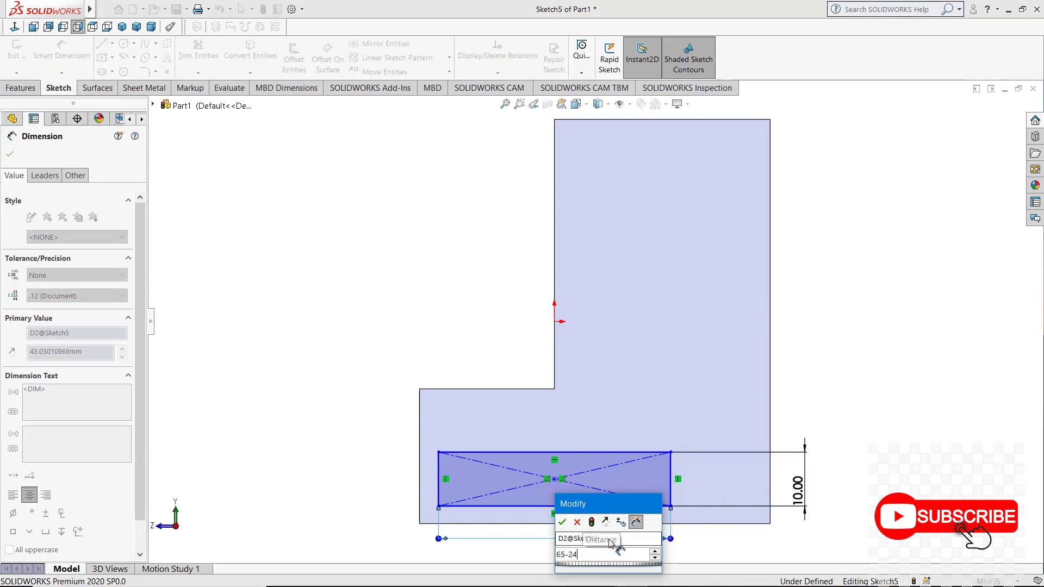
key(Return)
key(Escape)
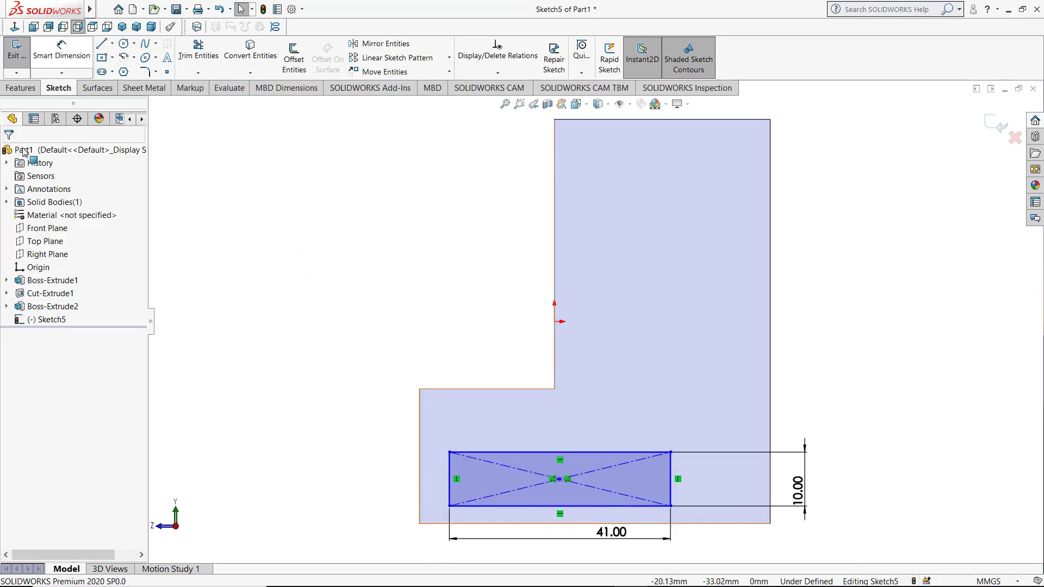
Dimension the distance from the foot's front edge to the rectangle's nearest vertical side to 12 mm
click(60, 61)
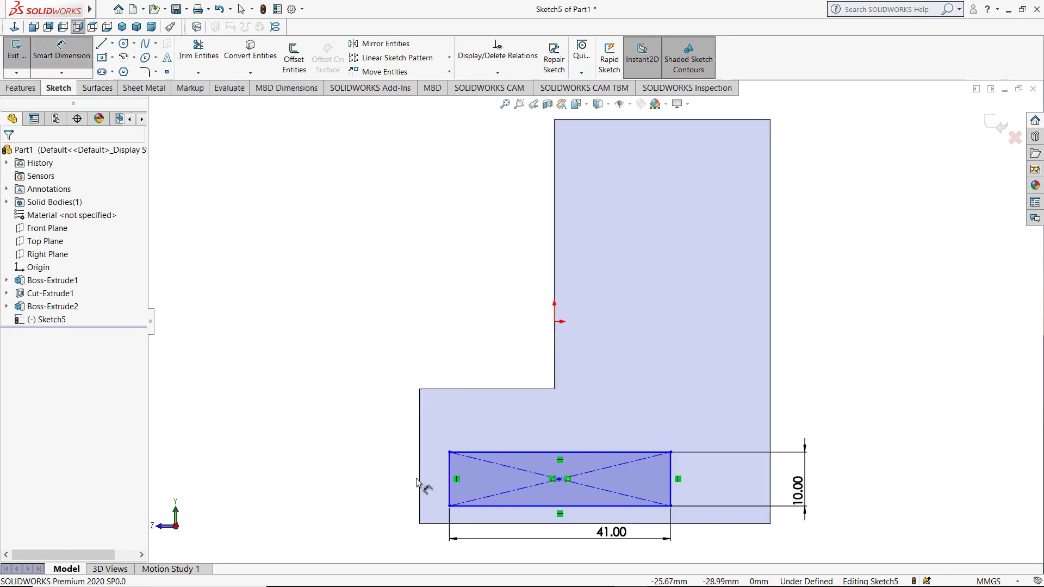
click(419, 483)
click(449, 484)
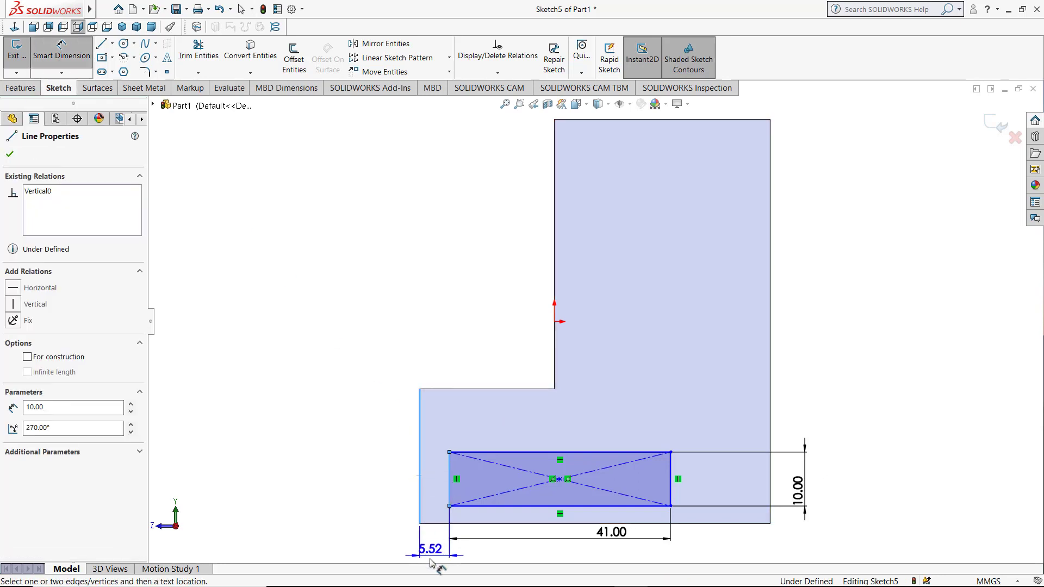
click(430, 543)
key(Return)
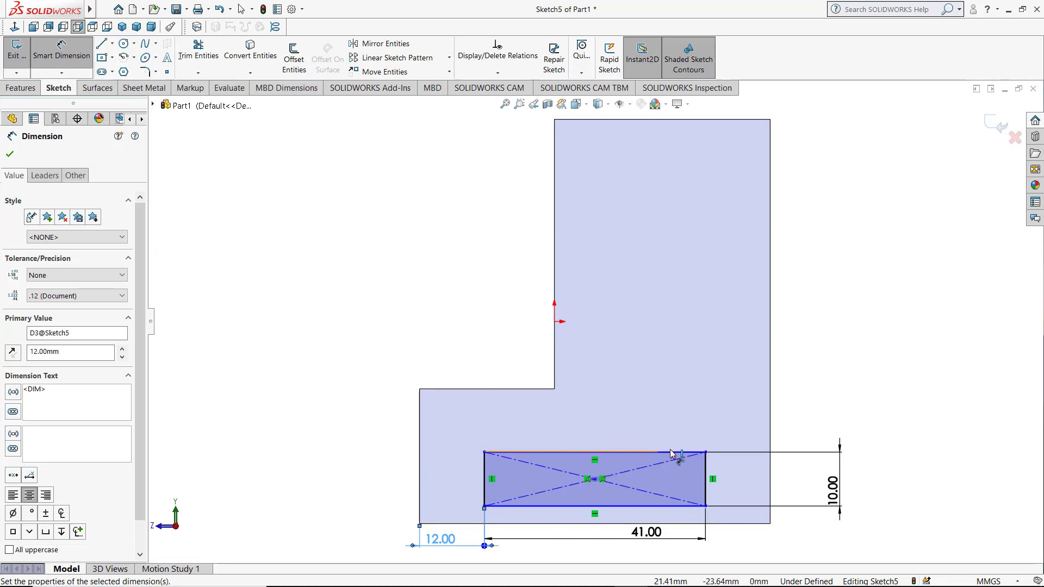
Dimension the rectangle's upper line to 10 mm above the block's bottom edge
click(720, 521)
click(746, 523)
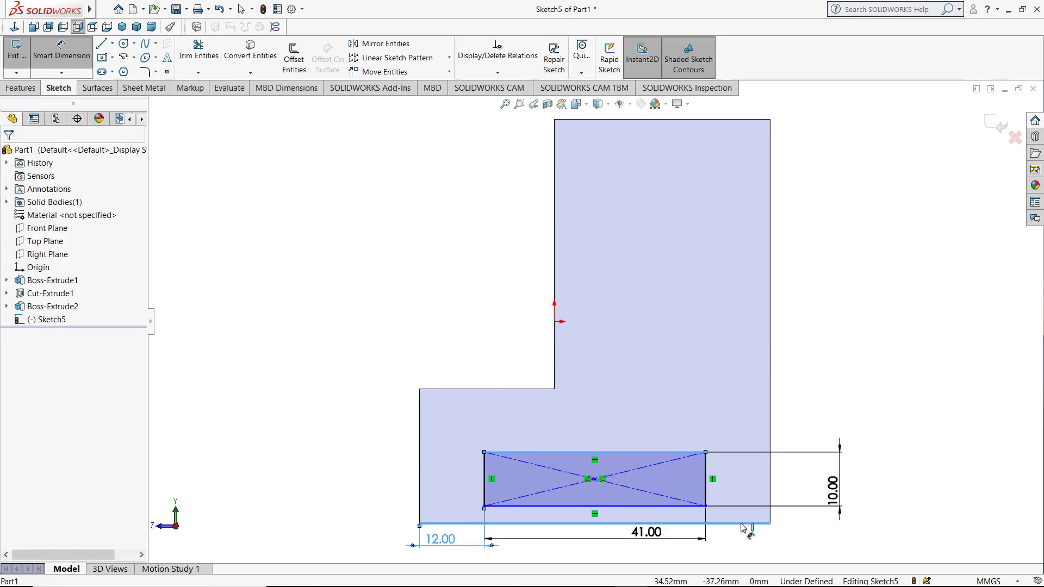
click(879, 496)
text(10)
key(Return)
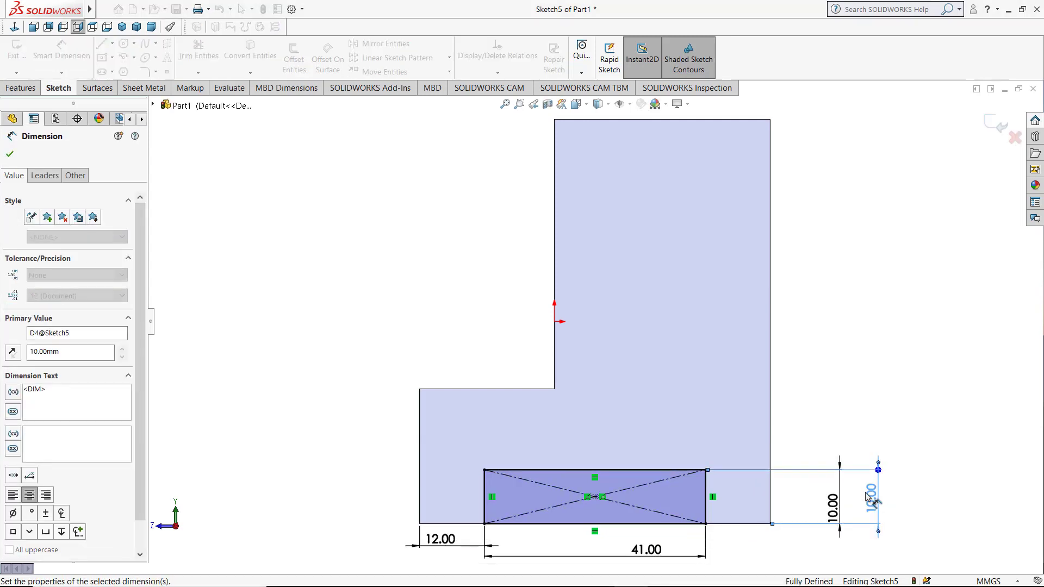
click(8, 155)
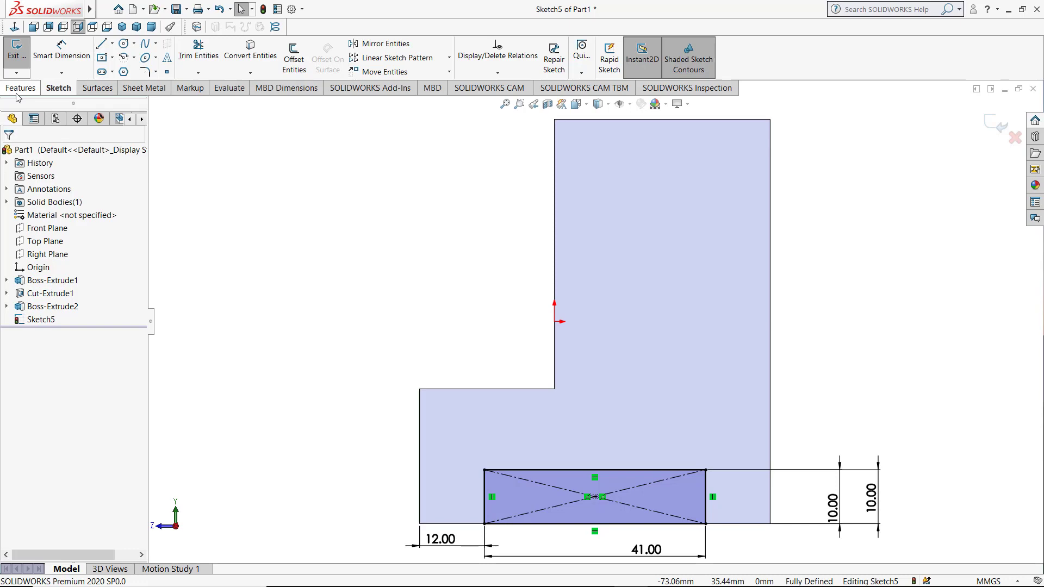
Cut the 41 by 10 mm rectangle through the entire part with an Extruded Cut set to Through All
click(18, 89)
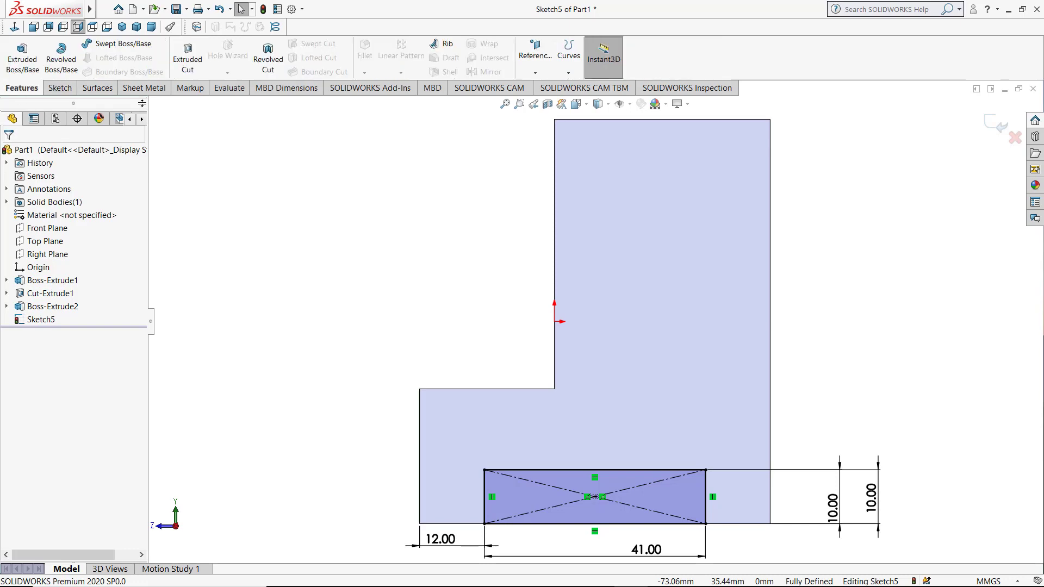
click(188, 57)
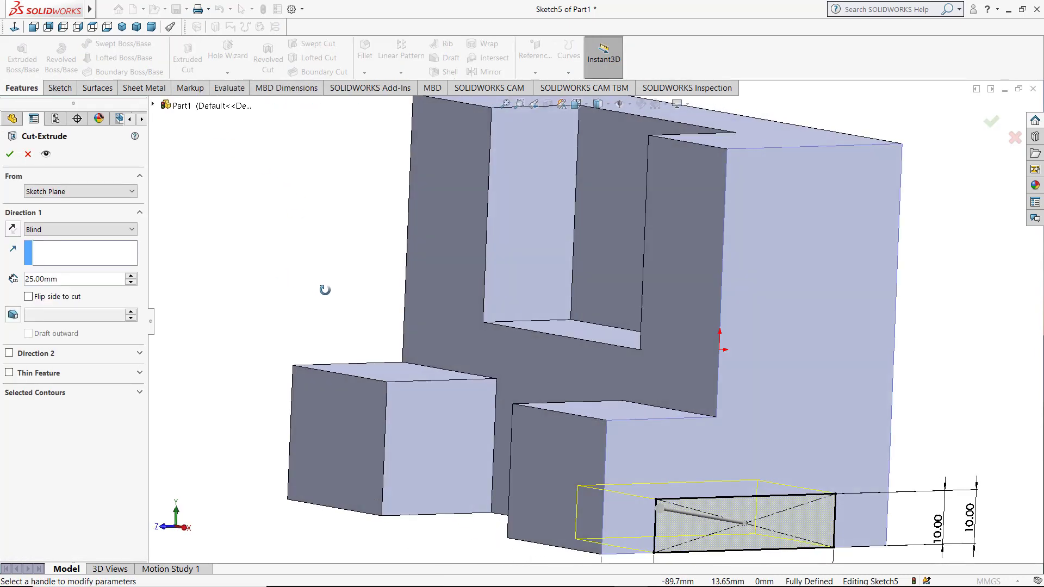
click(30, 233)
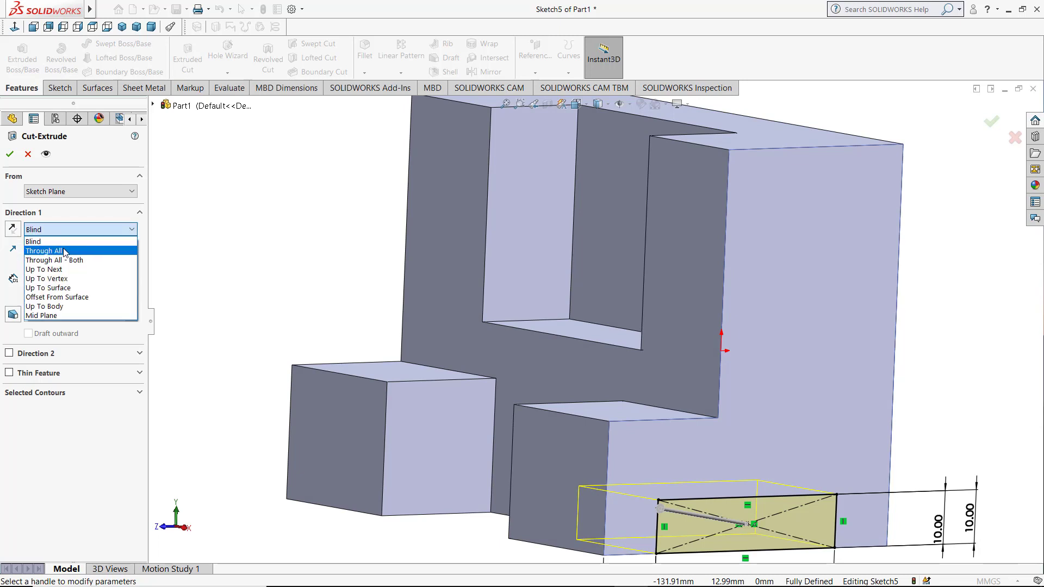
click(63, 252)
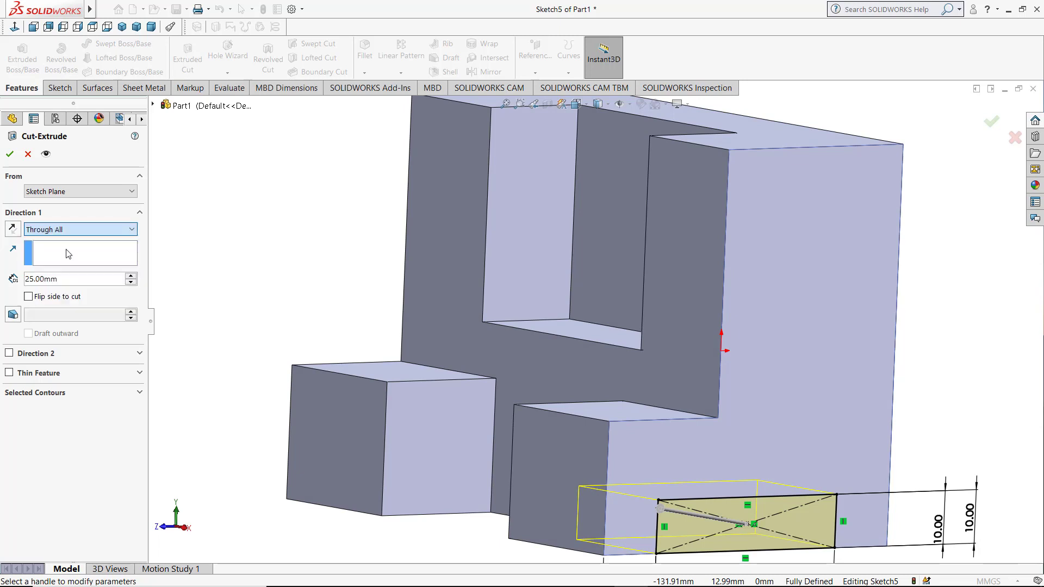
click(9, 155)
click(340, 277)
Show the part in trimetric view and choose the Orange appearance from the Solid appearances category
scroll(280, 276, down, 4)
scroll(280, 275, up, 8)
middle_drag(341, 277, 342, 331)
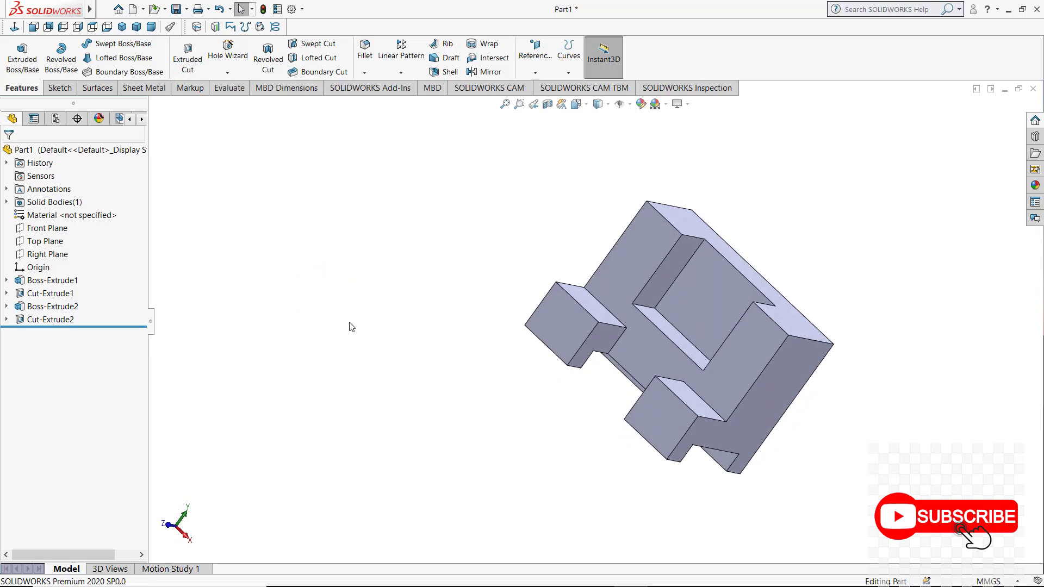
click(136, 27)
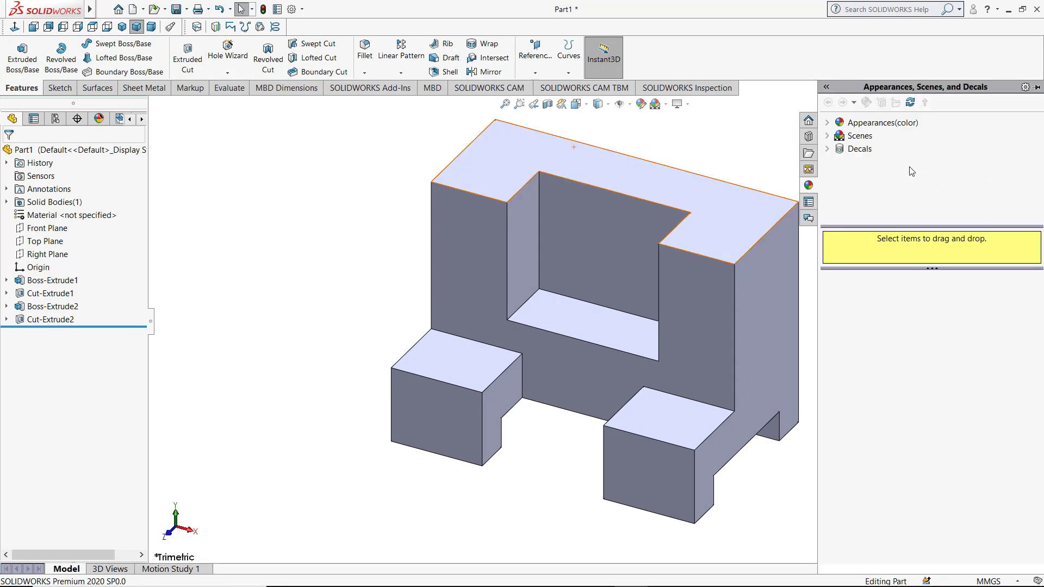
click(828, 123)
scroll(861, 185, down, 3)
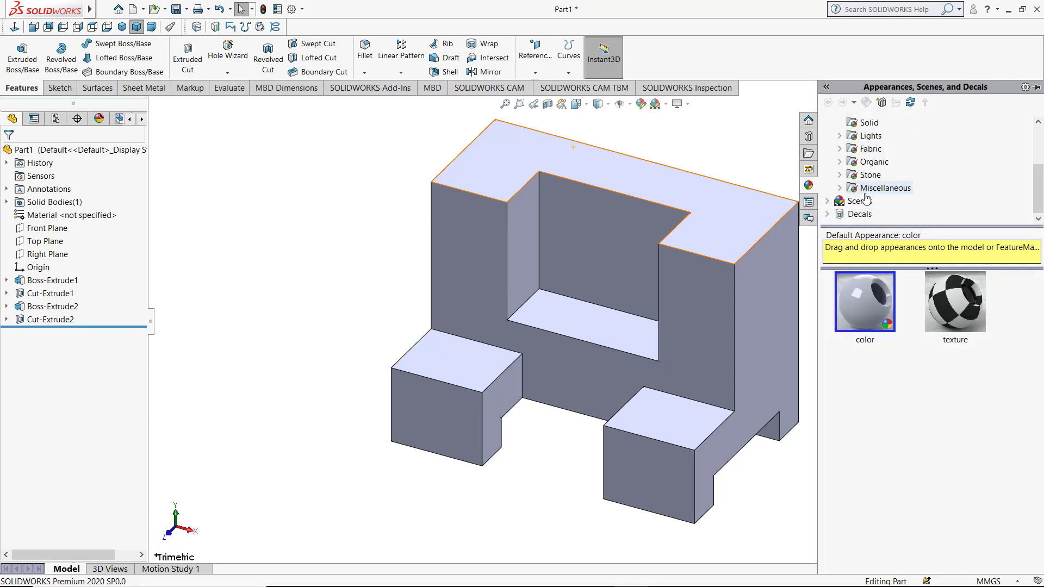
scroll(865, 198, up, 1)
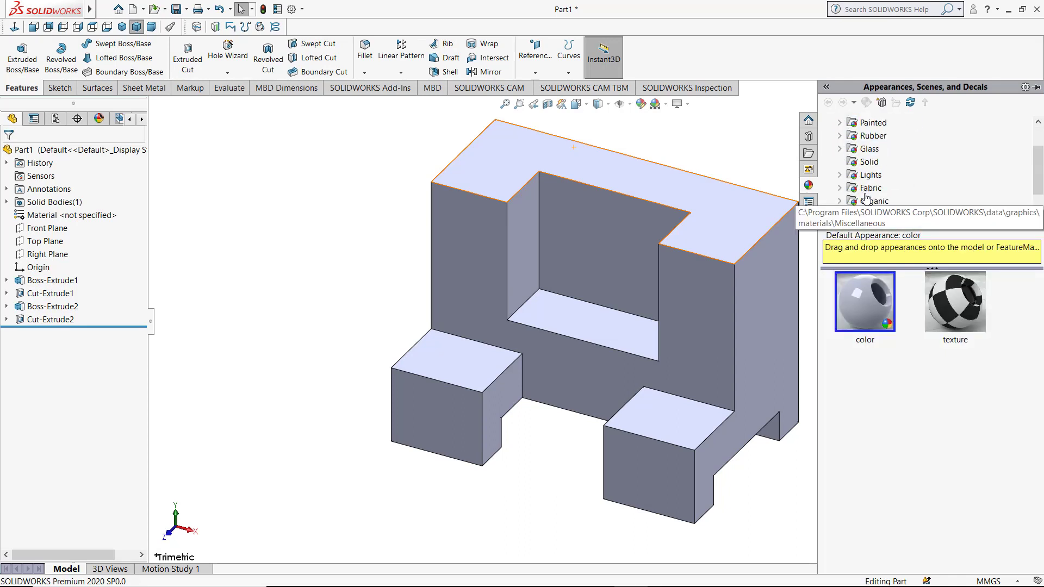
click(868, 162)
click(881, 396)
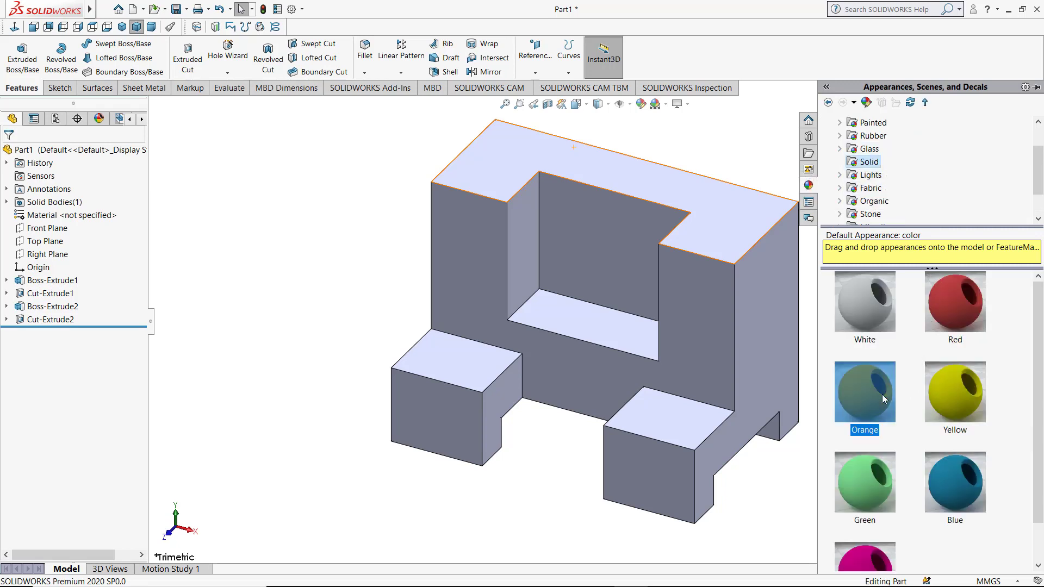